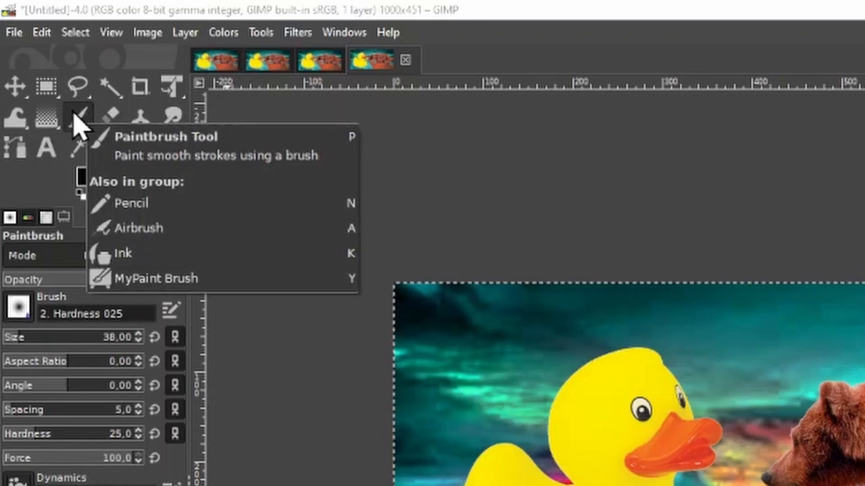
Sample the duck's yellow as the foreground colour with the Color Picker and open the foreground colour for editing.
right_click(77, 119)
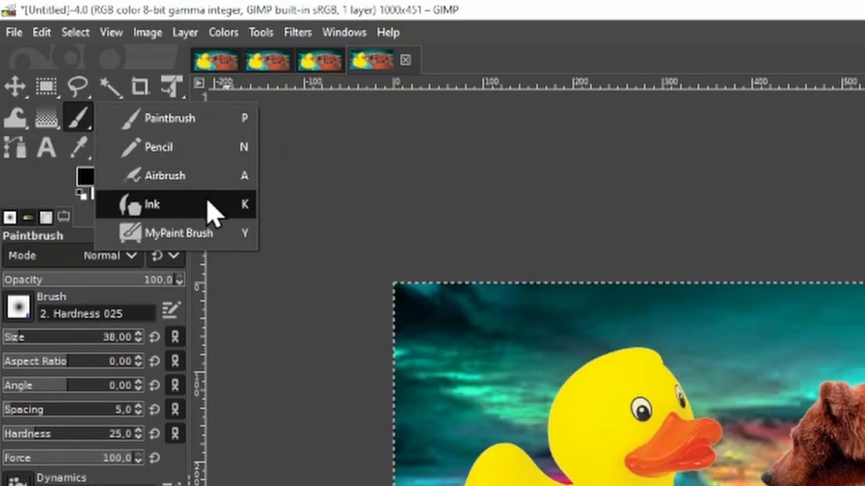
left_click(81, 131)
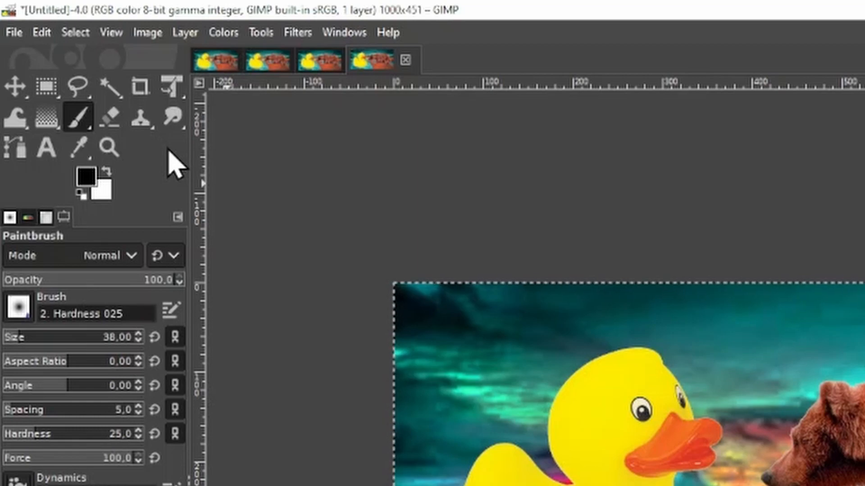
left_click(78, 145)
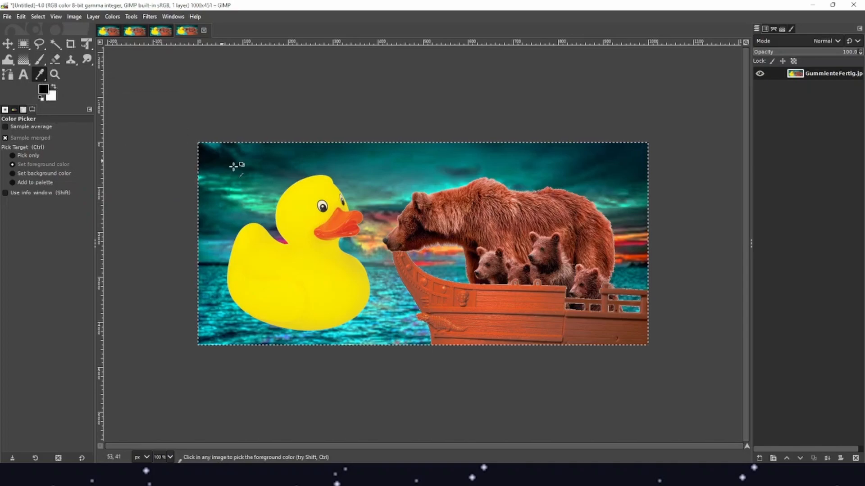
left_click(252, 237)
left_click(45, 89)
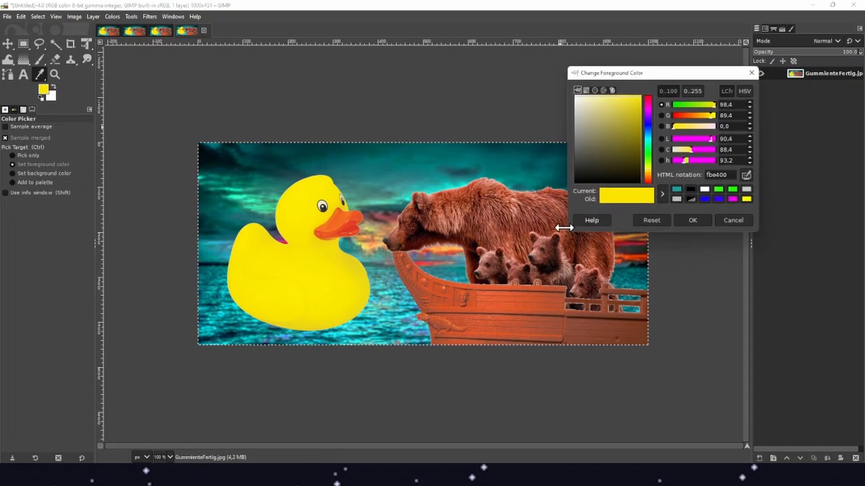
Sample colours from the bears and the sky to compare their values in the foreground colour editor.
left_click(436, 218)
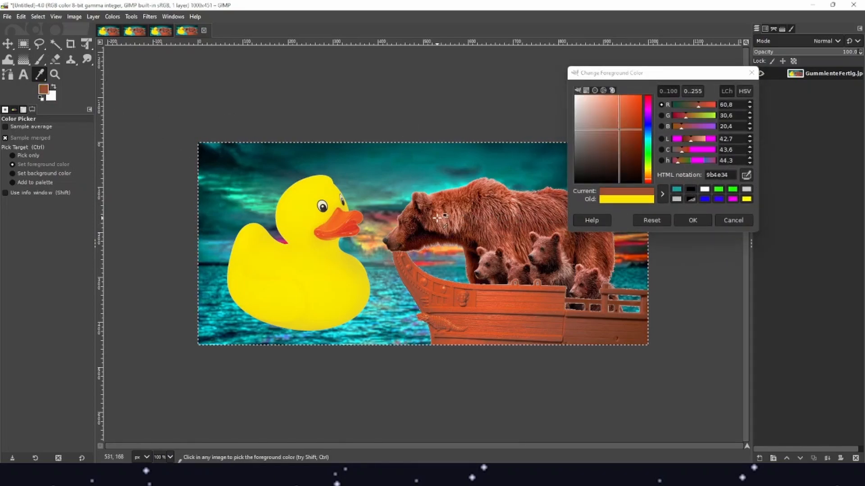
left_click(413, 158)
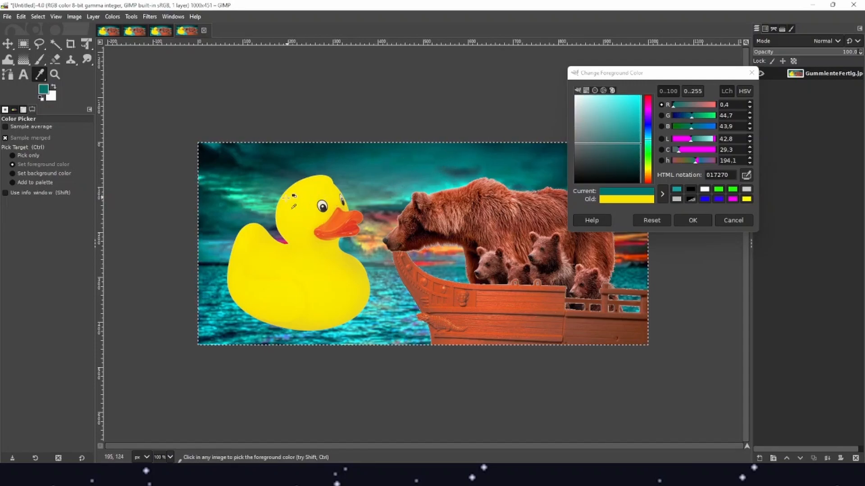
left_click(263, 209)
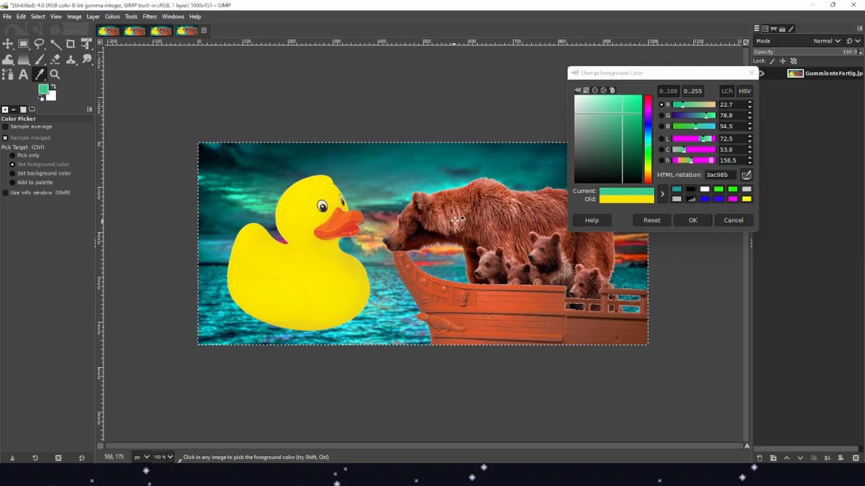
left_click(396, 239)
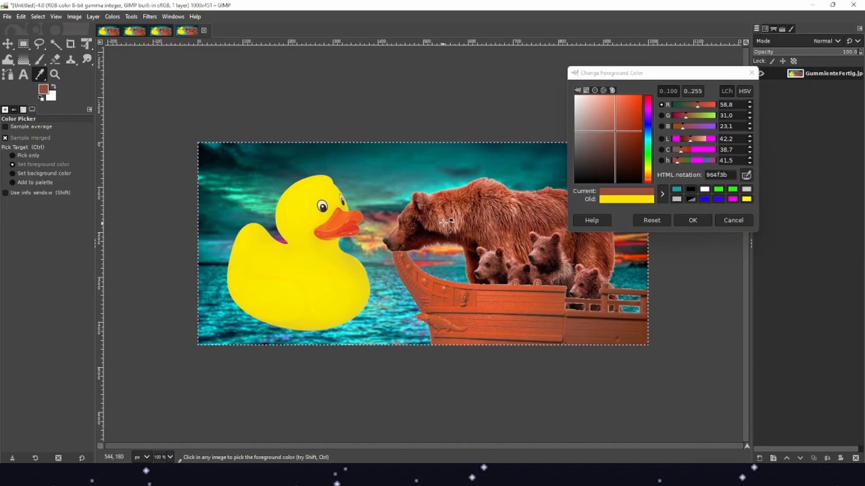
left_click(386, 240)
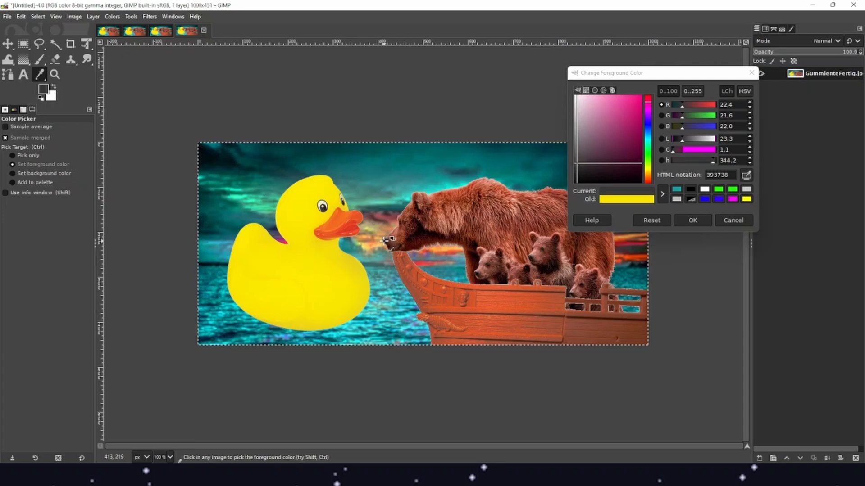
left_click(598, 297)
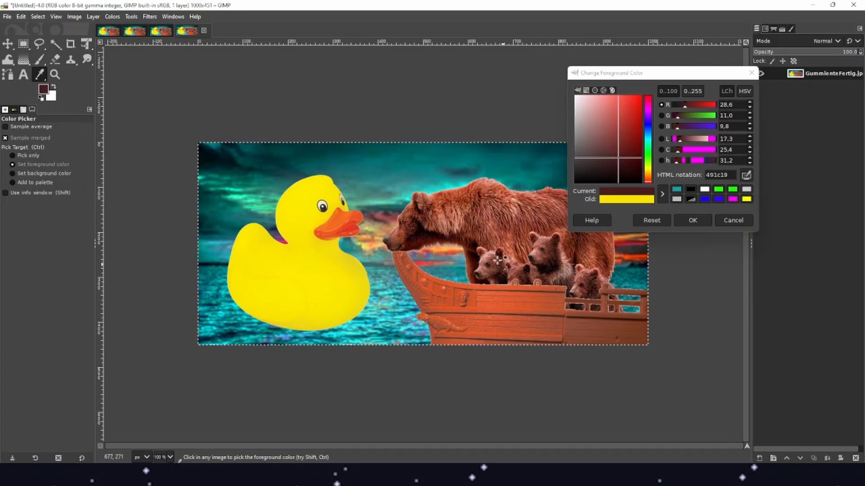
left_click(438, 165)
left_click(313, 159)
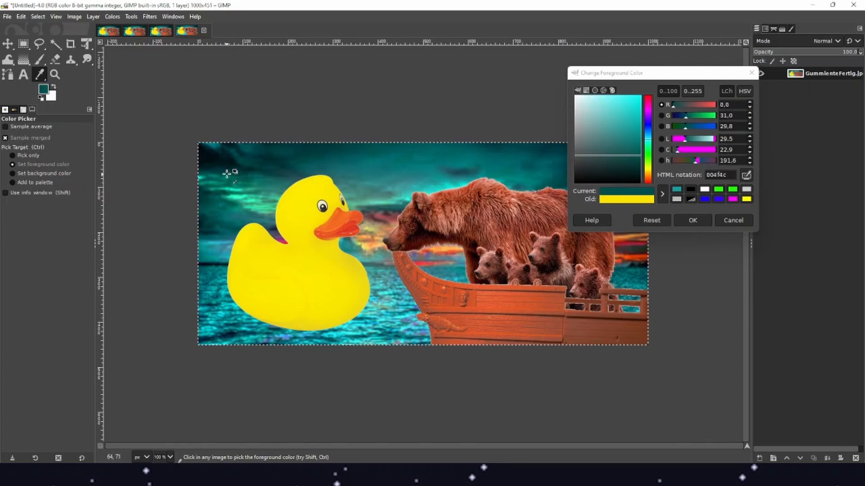
left_click(748, 72)
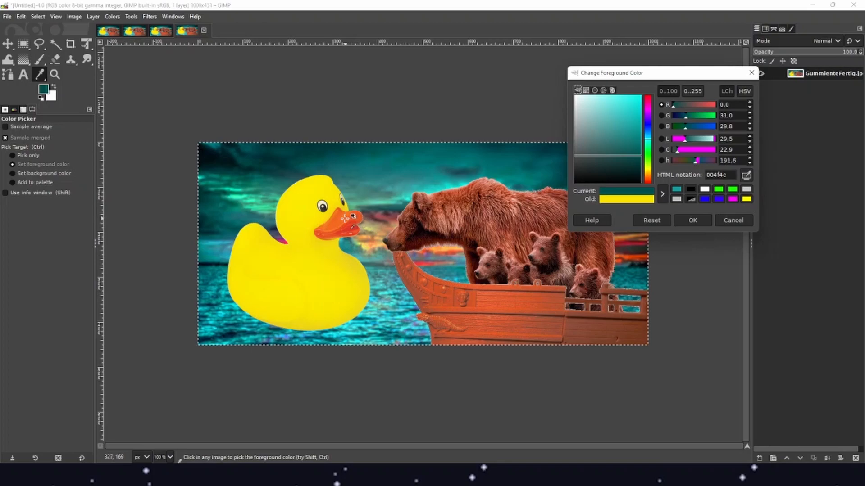
Sample the orange of the duck's beak as the foreground colour, f26722, and accept it.
left_click(345, 218)
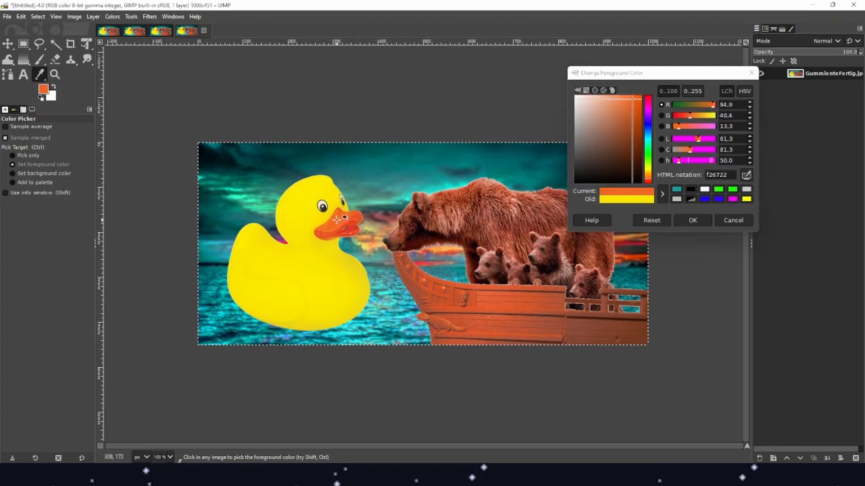
left_click(701, 215)
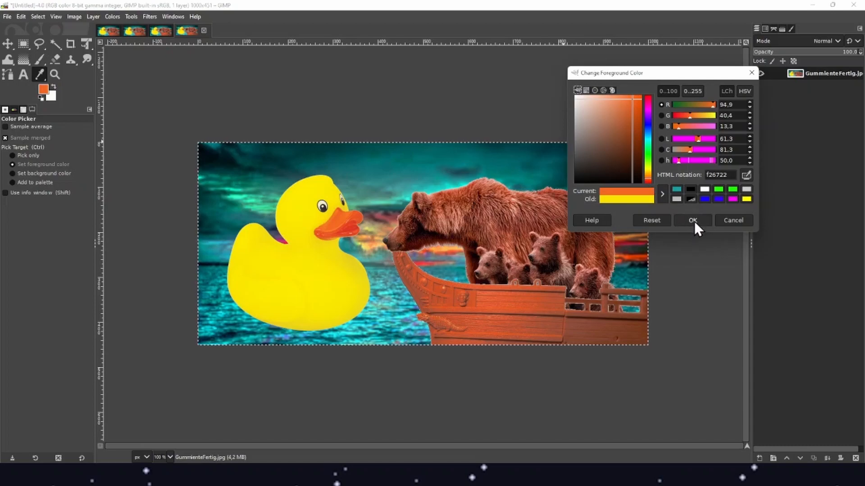
left_click(695, 222)
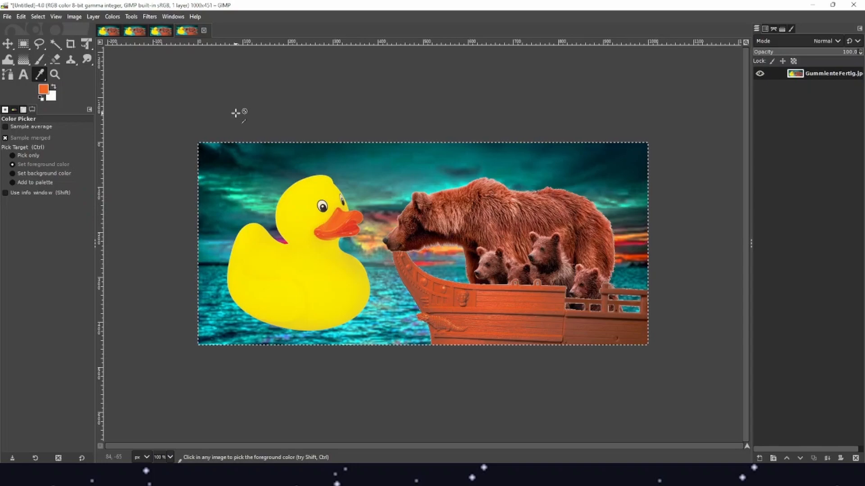
Invert the colours of the whole image with the perceptual Invert command.
left_click(113, 16)
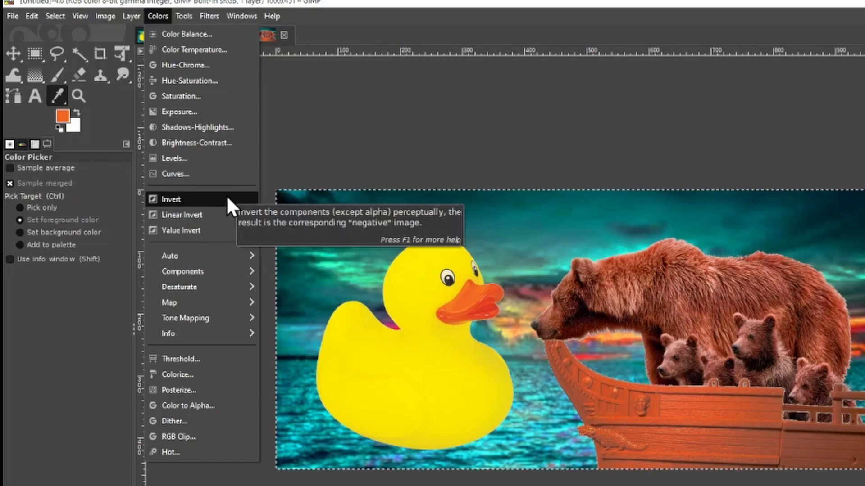
left_click(227, 198)
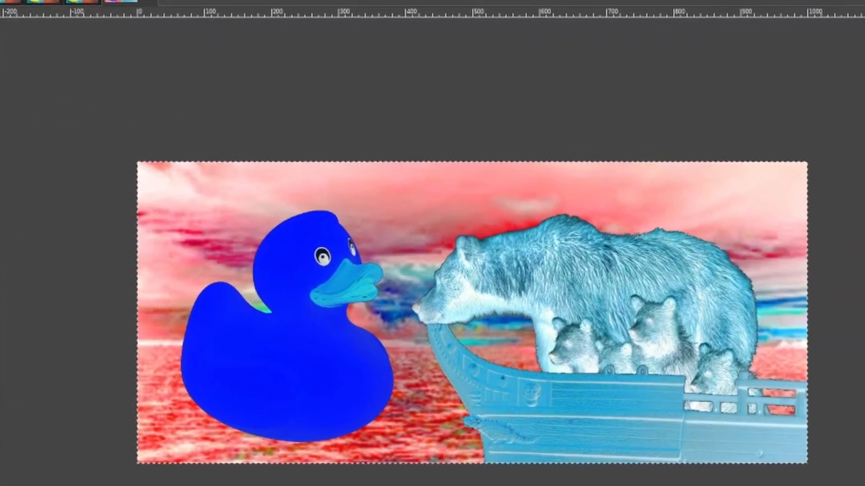
Try a foreground colour with green at 100, then the inverted duck's blue, and close the colour editor without accepting.
left_click(58, 106)
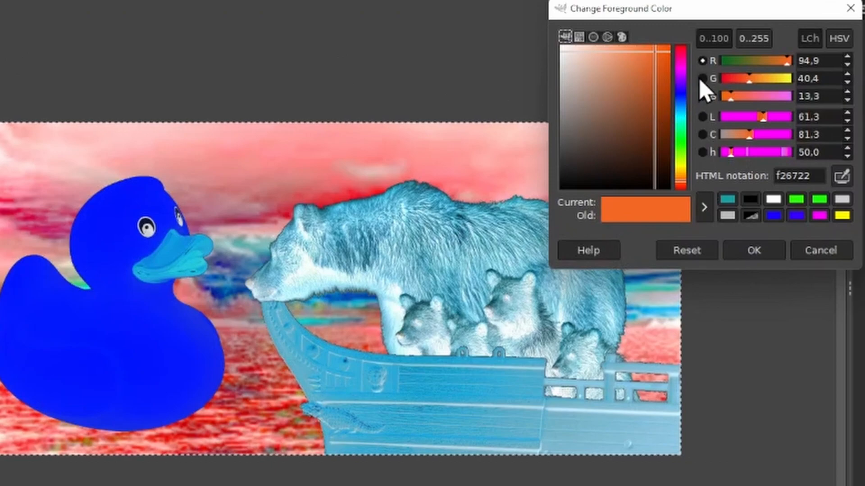
left_click(779, 79)
left_click_drag(783, 82, 806, 86)
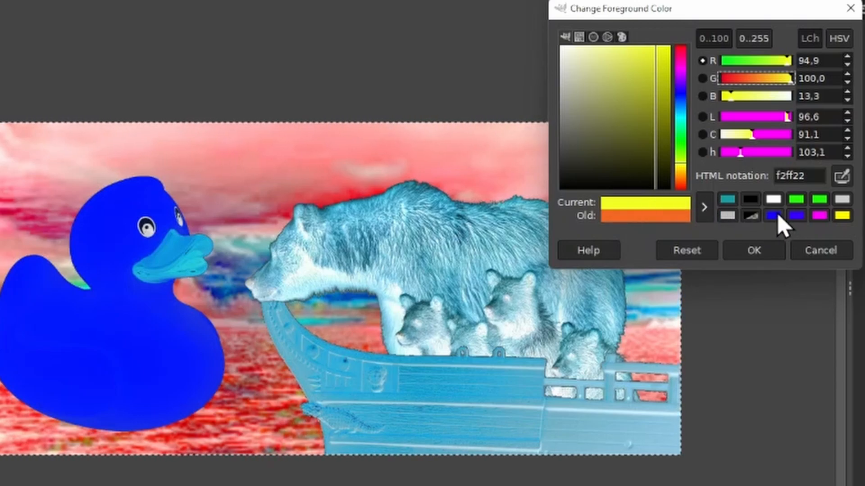
left_click(841, 176)
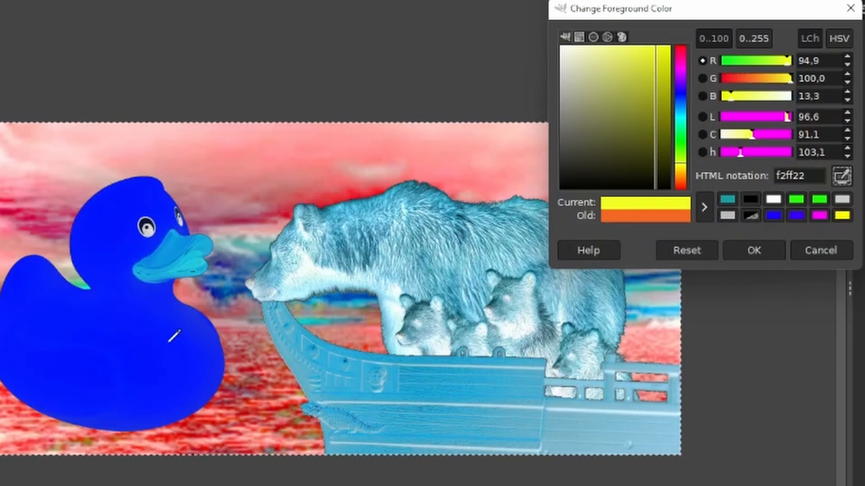
left_click(117, 333)
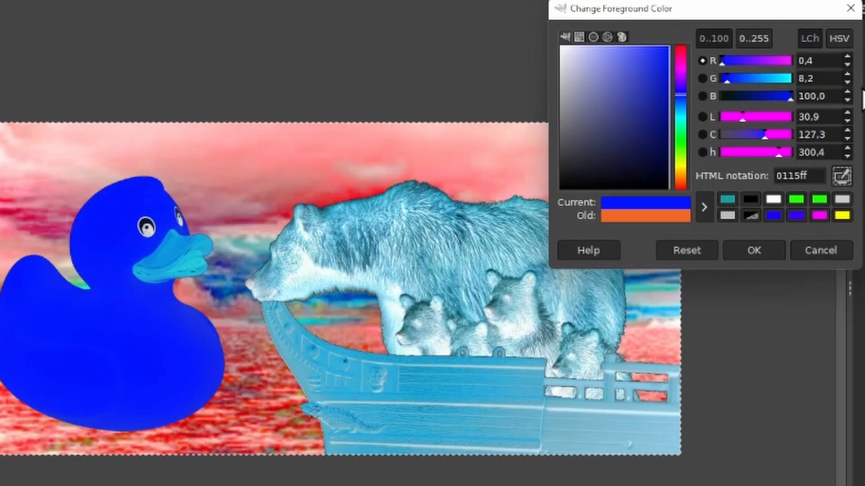
left_click(850, 8)
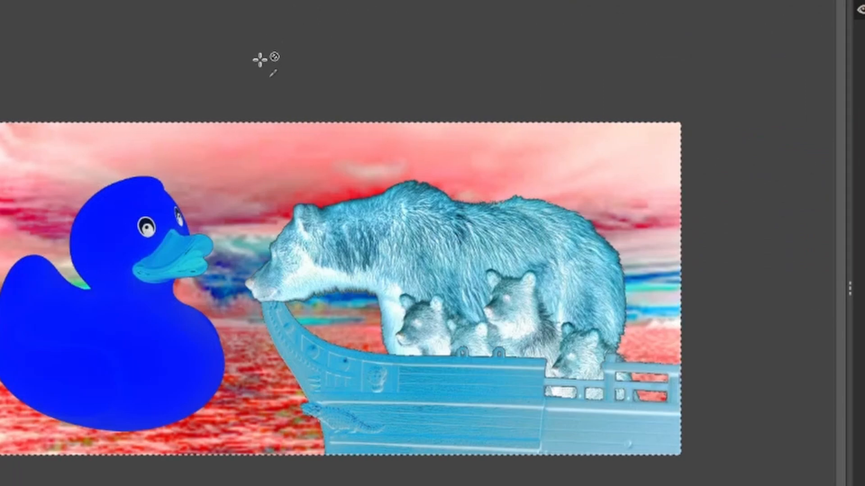
Undo the colour inversion, then try Linear Invert on the image and undo it as well.
key("ctrl+z")
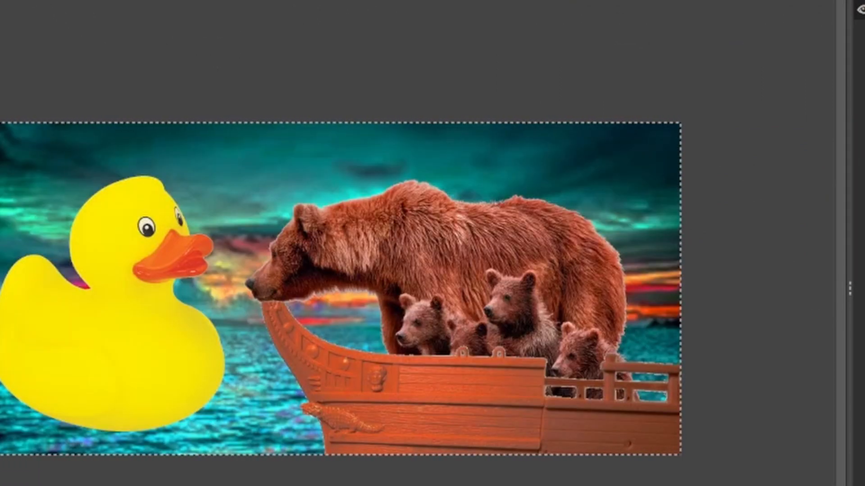
left_click(119, 10)
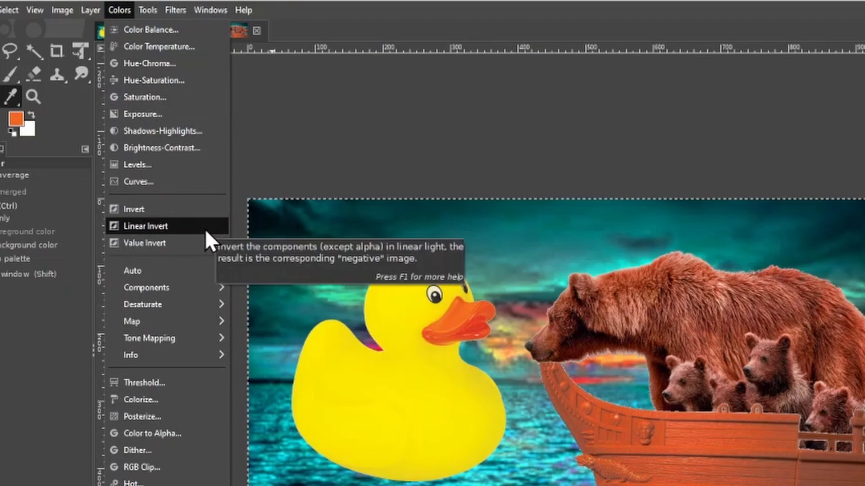
left_click(199, 225)
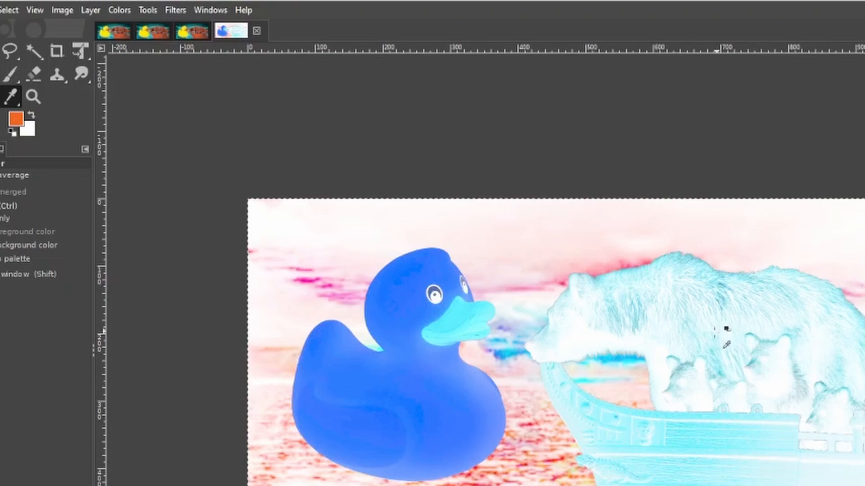
key("ctrl+z")
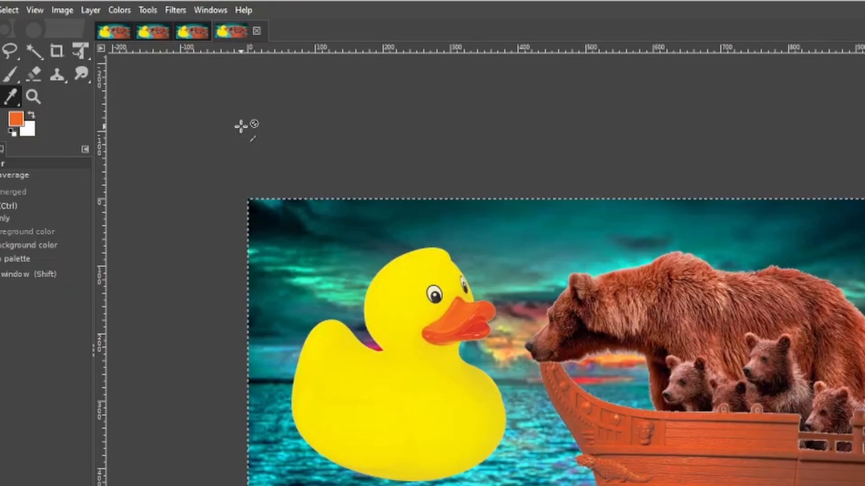
Apply Value Invert to the image, then undo and redo it to compare with the original colours.
left_click(119, 6)
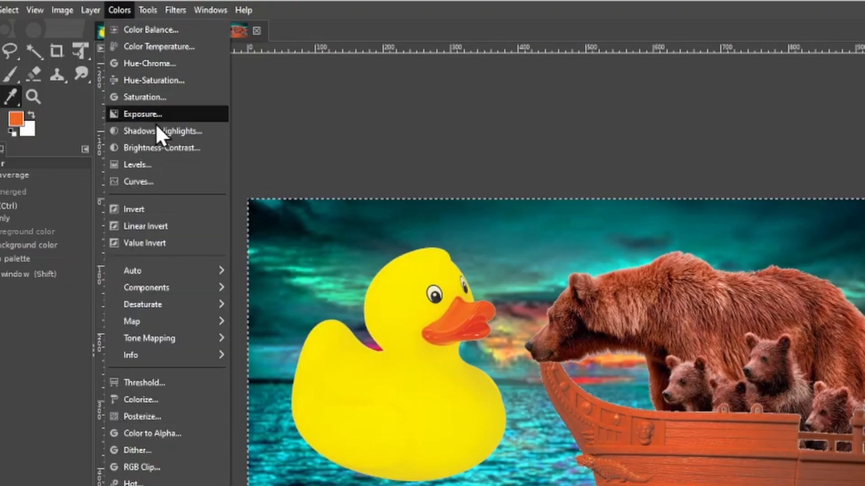
left_click(164, 241)
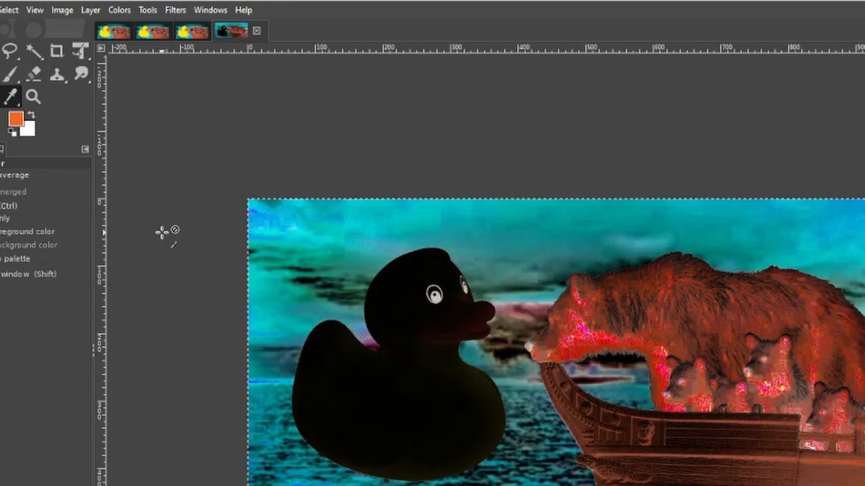
key("ctrl+z")
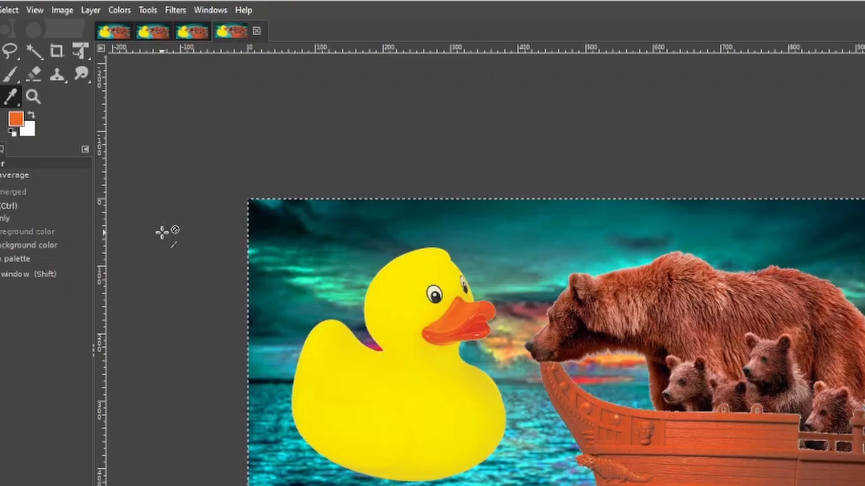
key("ctrl+y")
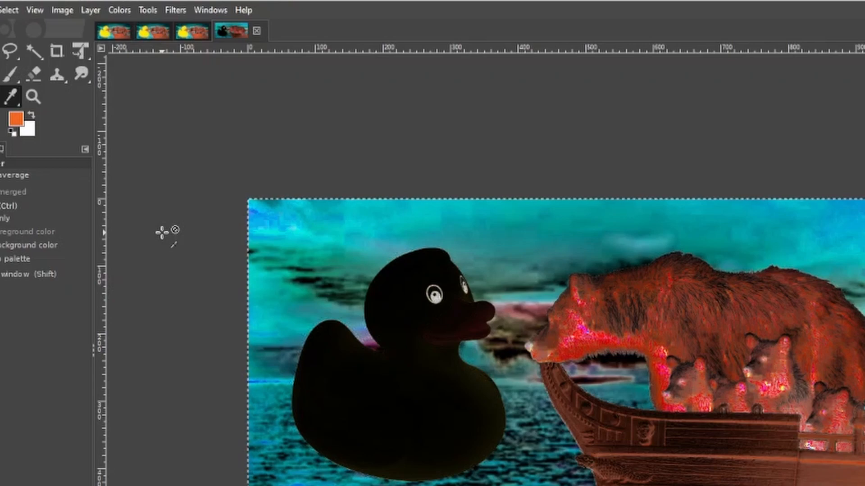
Start Hue-Chroma on the first duck image, try hues of -180, -62.79 and -3.14, and set the hue to -100.47.
left_click(111, 31)
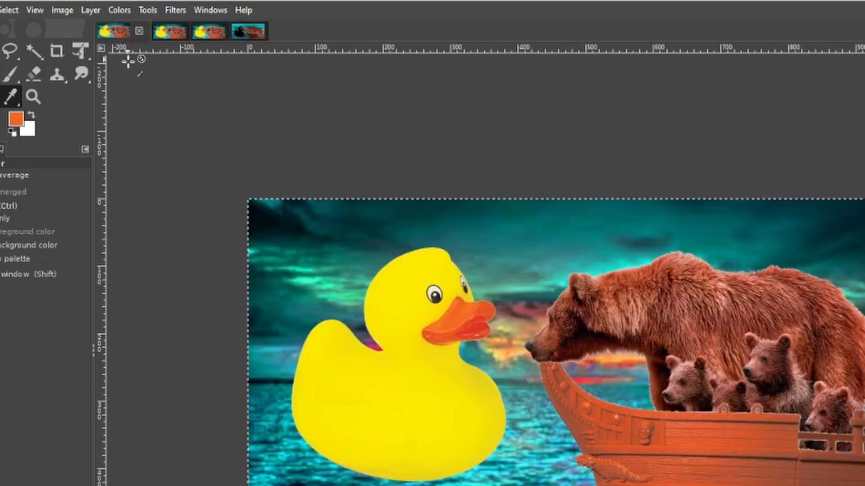
left_click(120, 9)
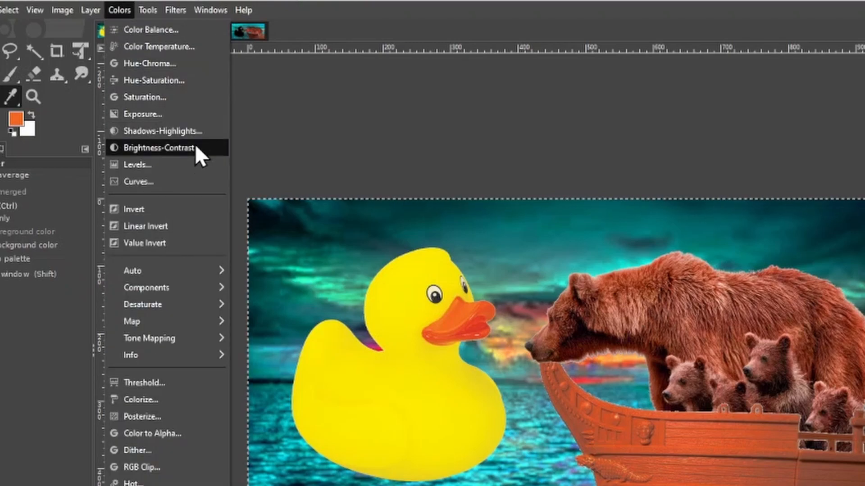
left_click(193, 65)
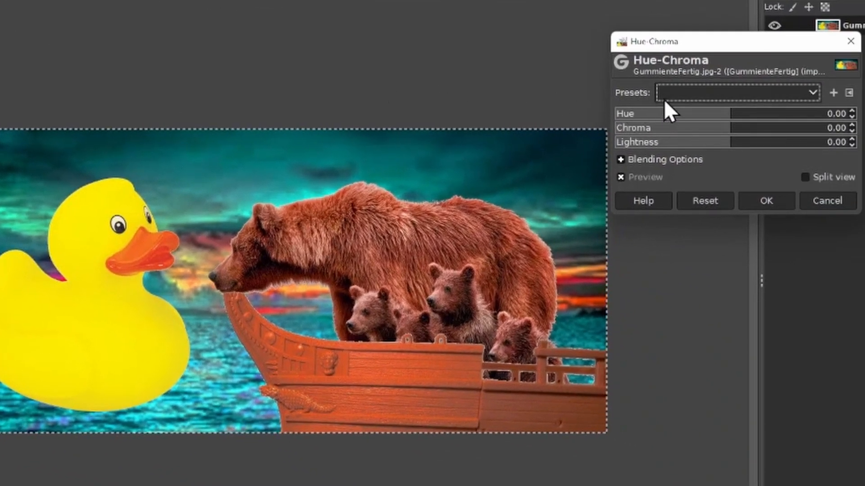
left_click_drag(738, 116, 614, 120)
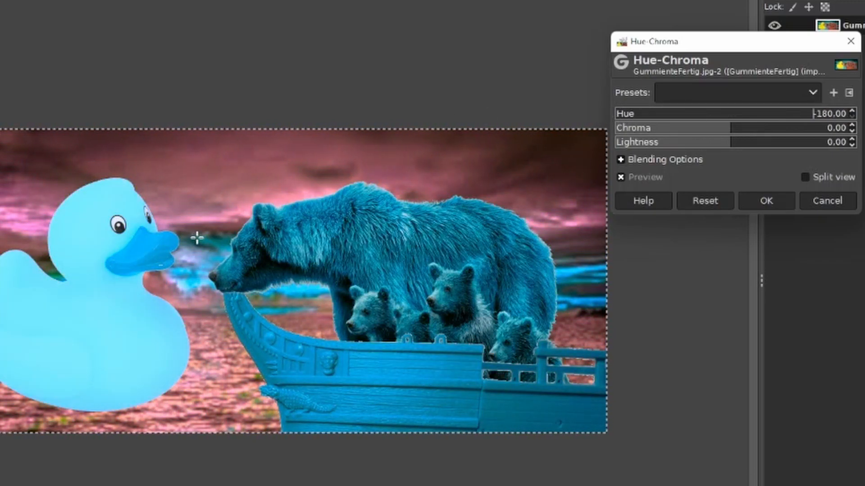
left_click_drag(628, 114, 689, 118)
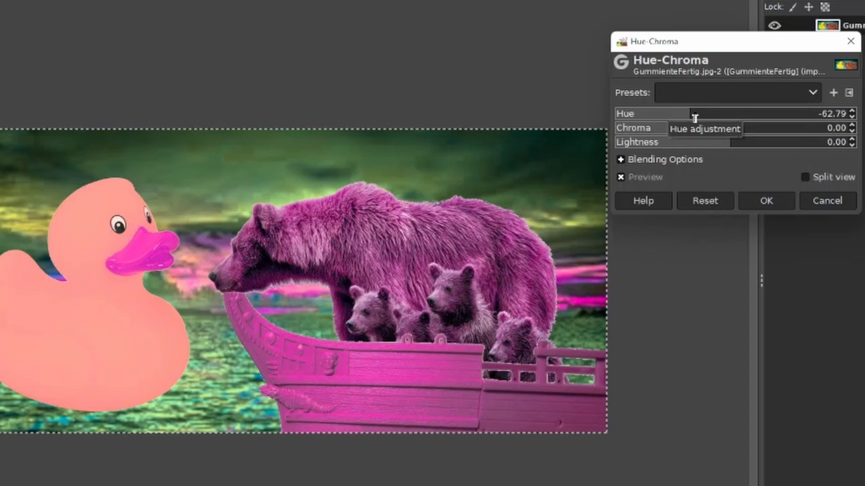
left_click_drag(700, 116, 729, 118)
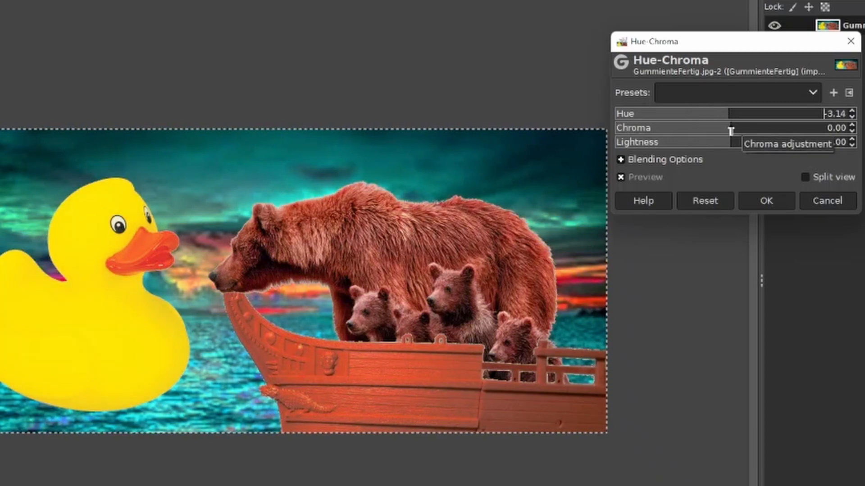
left_click_drag(714, 114, 665, 116)
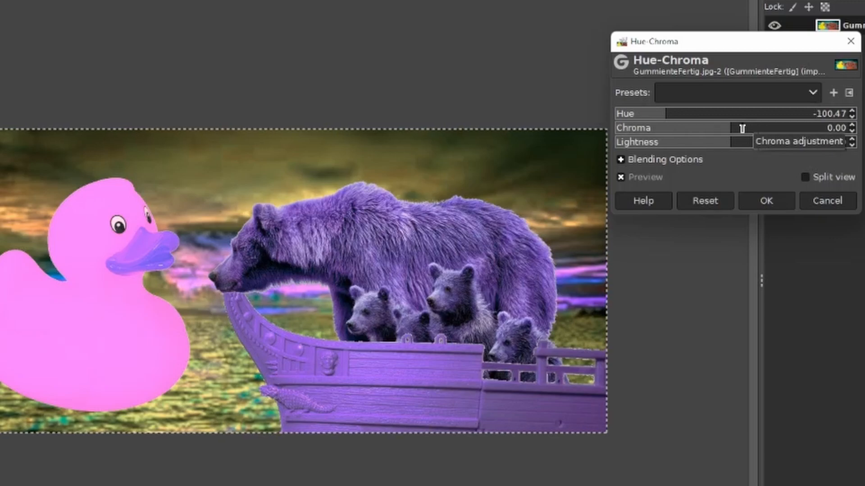
Try the chroma at -100 and 100, then set it to 28.49.
left_click_drag(735, 131, 556, 130)
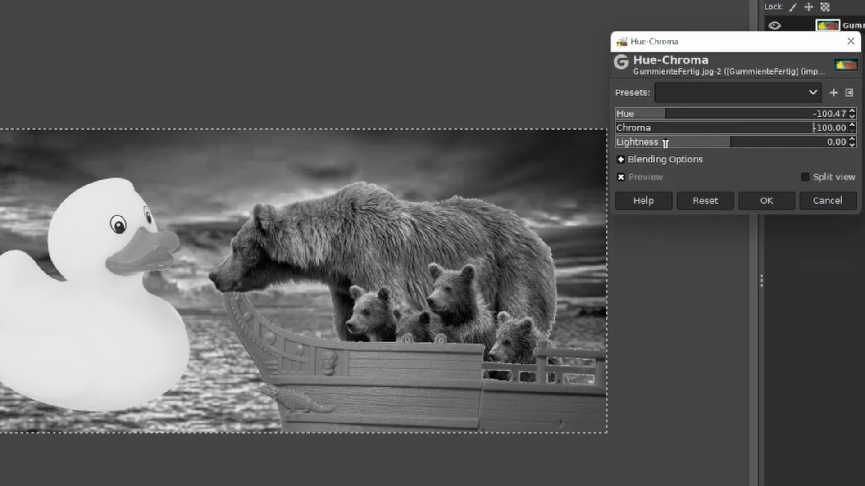
left_click_drag(644, 130, 856, 135)
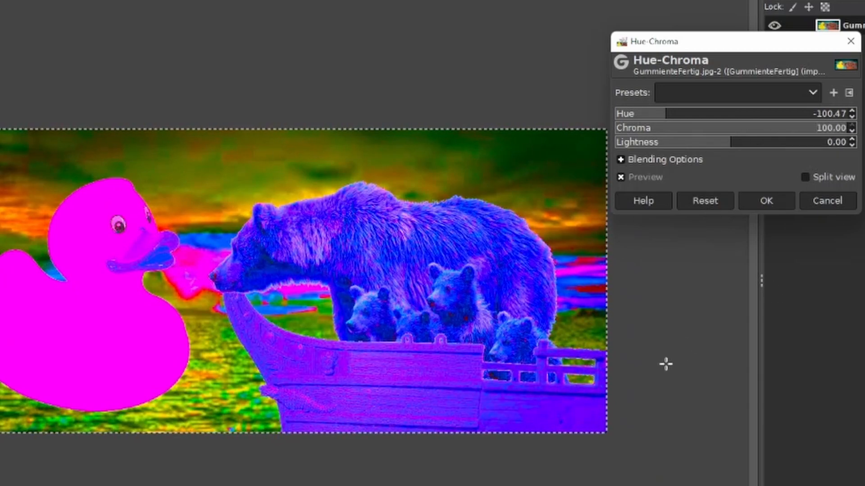
left_click_drag(818, 129, 764, 128)
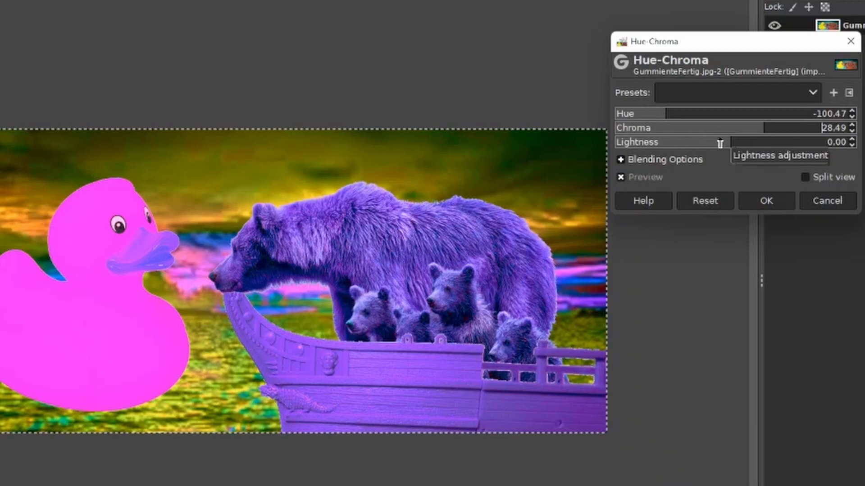
Try the lightness at 62.21 and -47.09, set it to -7.56, and apply the Hue-Chroma adjustment.
left_click_drag(621, 142, 804, 149)
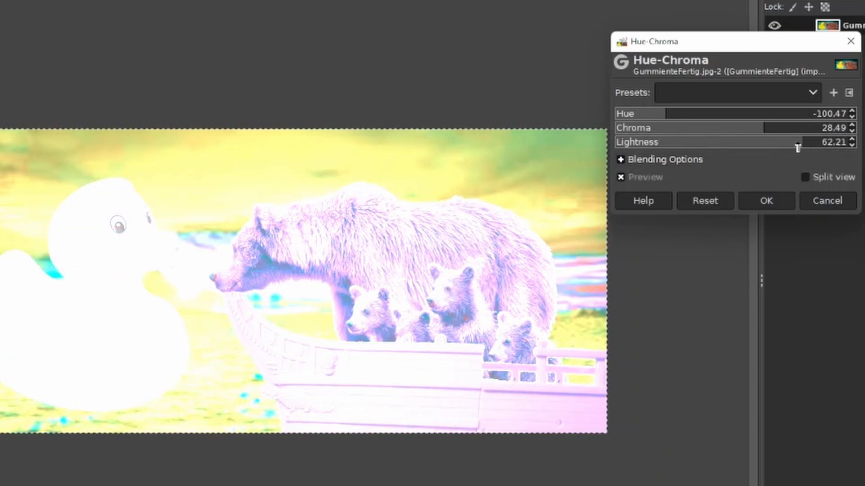
left_click_drag(795, 144, 687, 160)
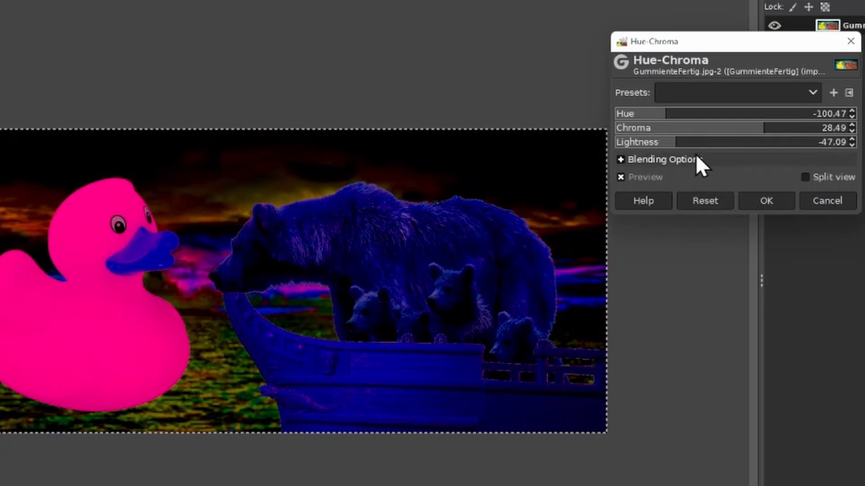
left_click_drag(695, 143, 722, 147)
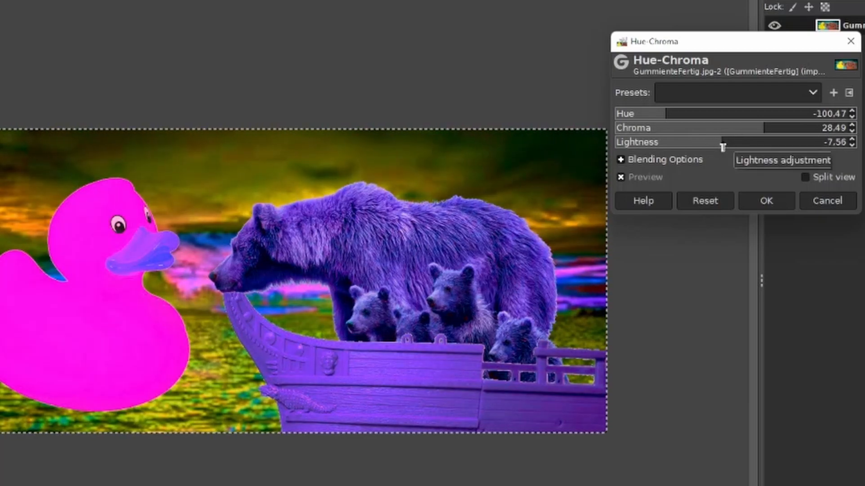
left_click(756, 202)
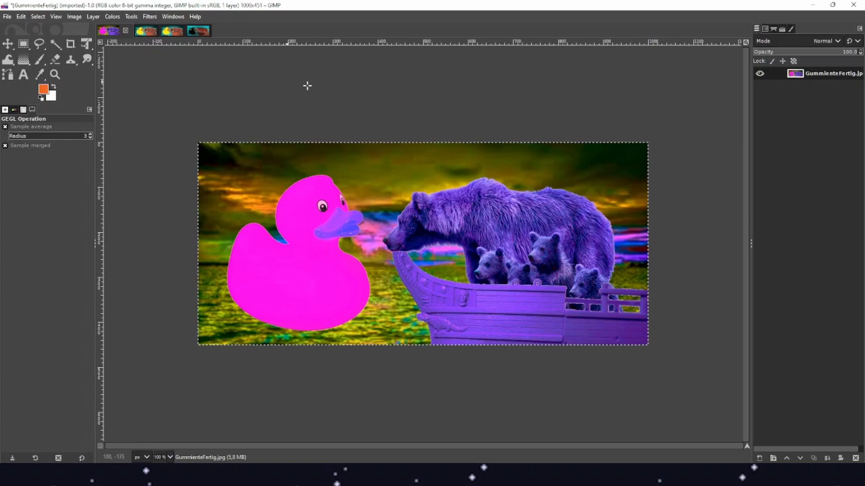
Start Hue-Saturation on the second duck image and set the hue of the yellow range to 2.2.
left_click(138, 33)
left_click(114, 17)
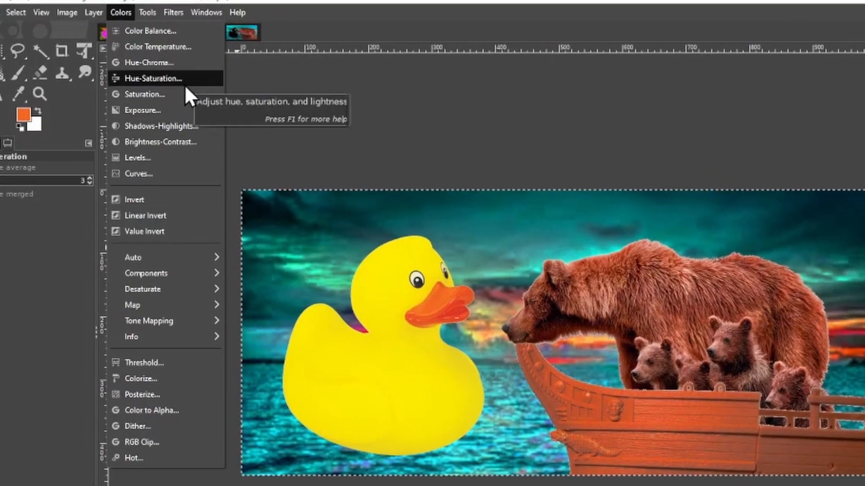
left_click(182, 82)
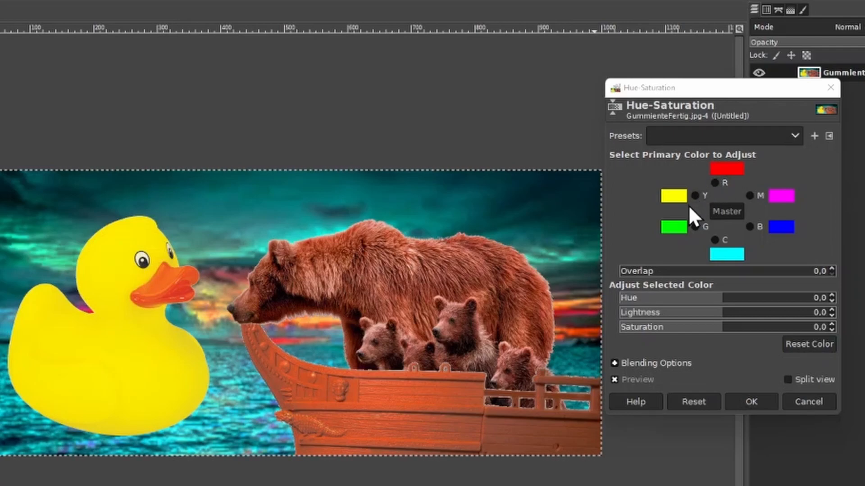
left_click(694, 195)
mouse_move(723, 299)
left_mouse_down()
mouse_move(832, 302)
mouse_move(567, 287)
mouse_move(725, 293)
left_mouse_up()
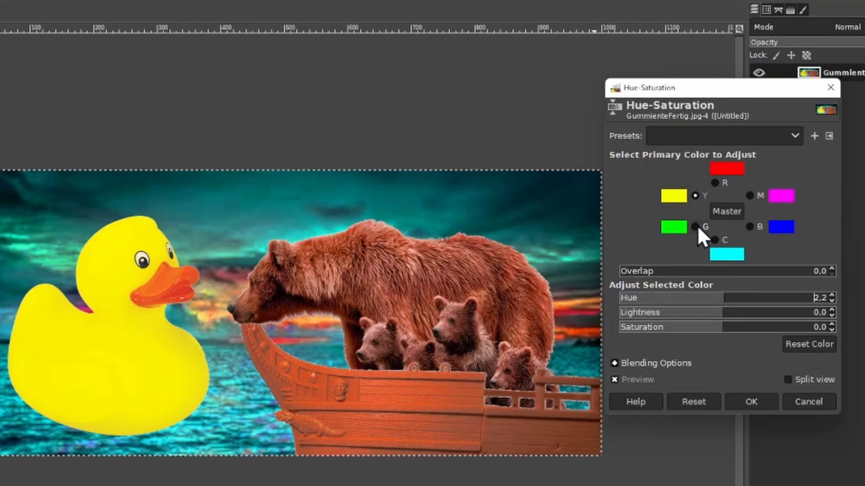
Shift the hue of the cyan range and of the red range to -180 each.
left_click(714, 239)
left_click_drag(721, 301, 606, 295)
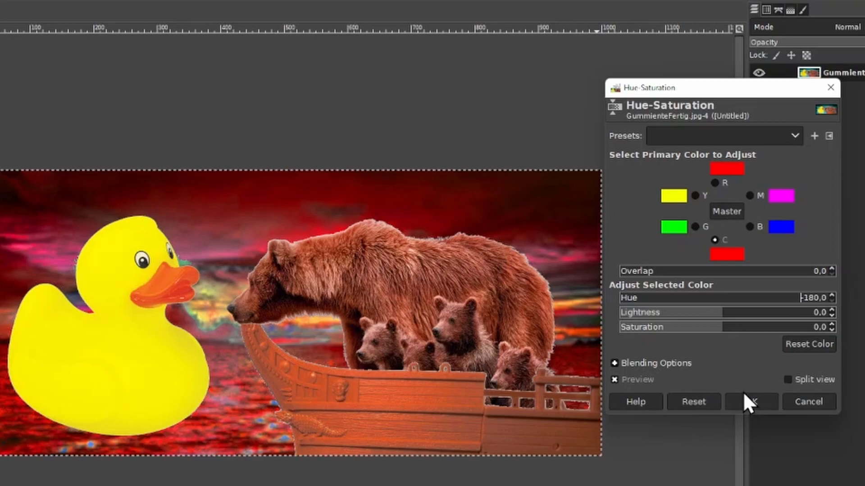
left_click(714, 182)
left_click_drag(726, 299, 532, 300)
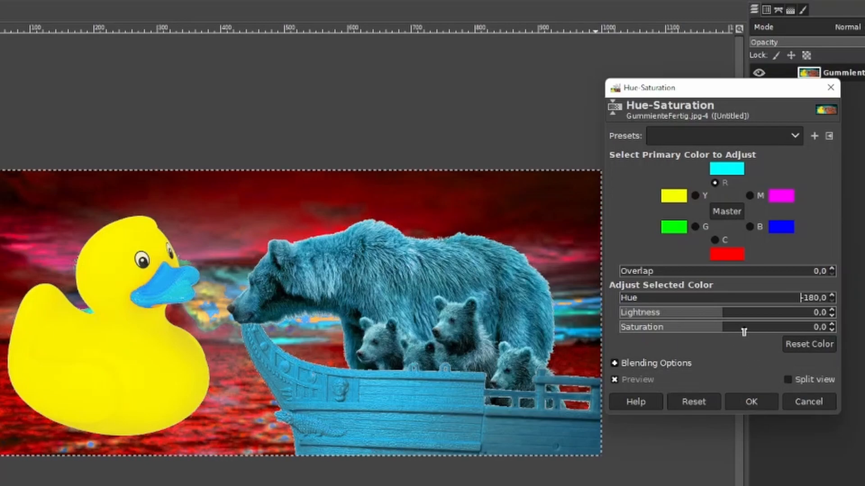
Set the red range's lightness to 1.8 and the master lightness to -1.2, and apply the Hue-Saturation adjustment.
mouse_move(739, 316)
left_mouse_down()
mouse_move(820, 316)
mouse_move(725, 320)
left_mouse_up()
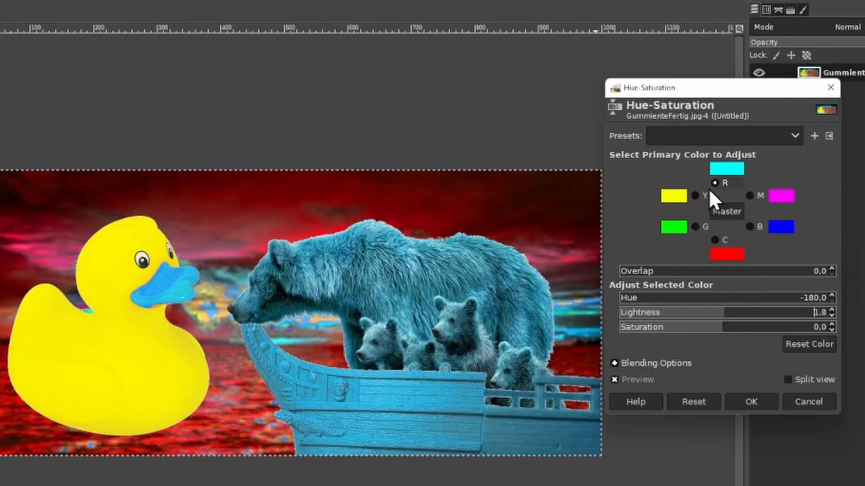
left_click(718, 212)
mouse_move(723, 320)
left_mouse_down()
mouse_move(782, 320)
mouse_move(722, 320)
left_mouse_up()
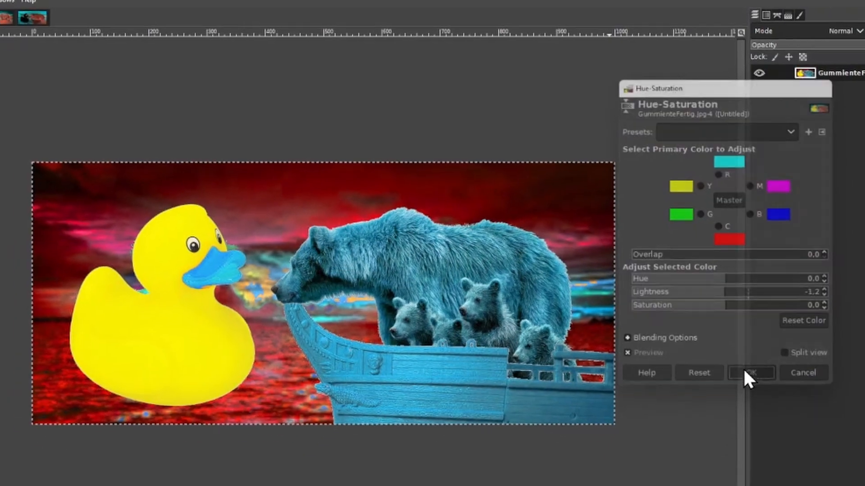
left_click(751, 402)
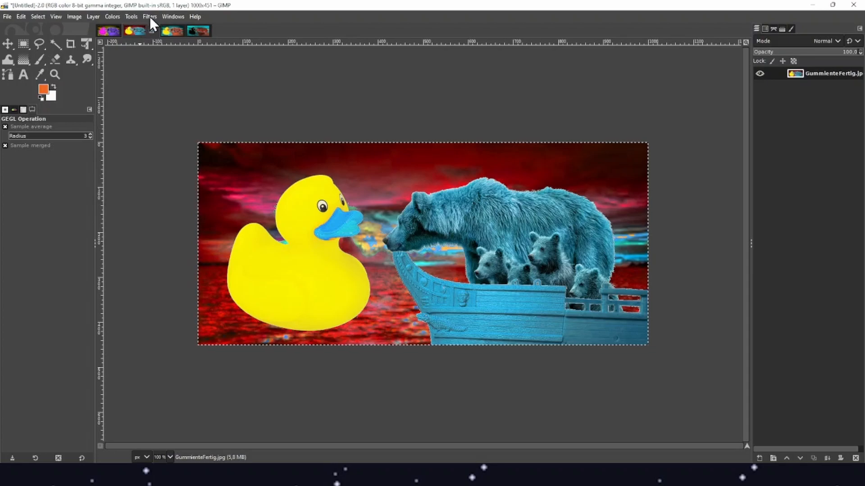
left_click(171, 30)
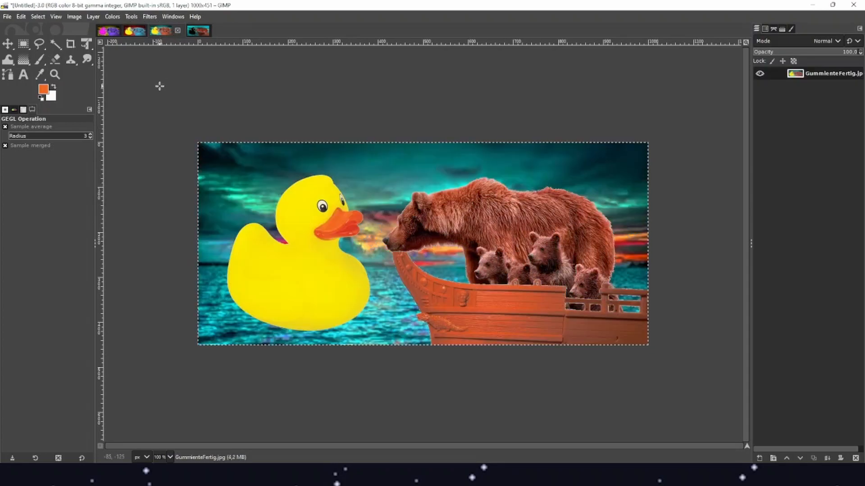
left_click(112, 15)
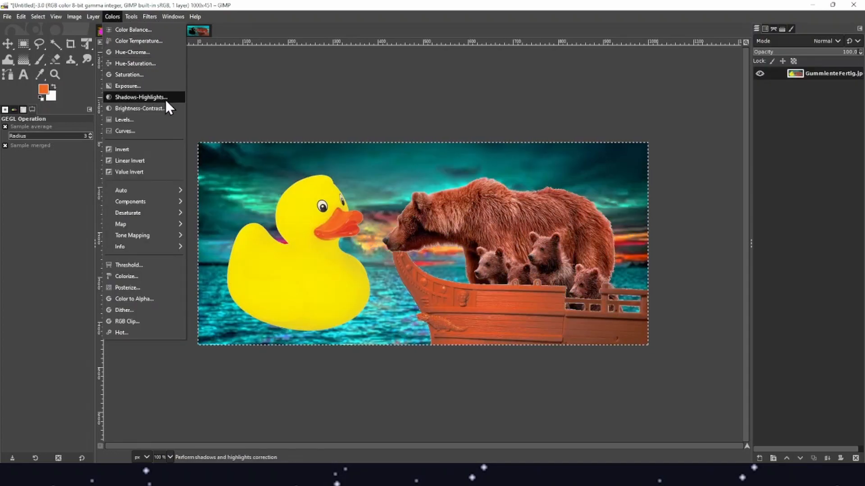
left_click(144, 34)
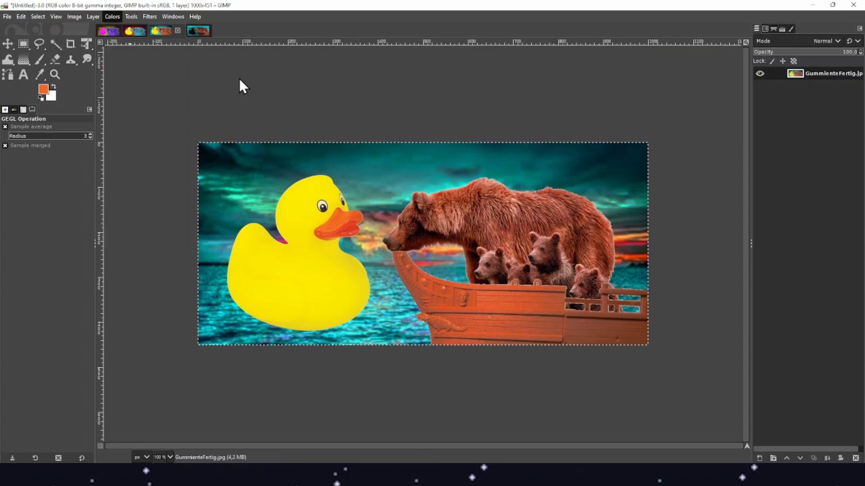
left_click(134, 31)
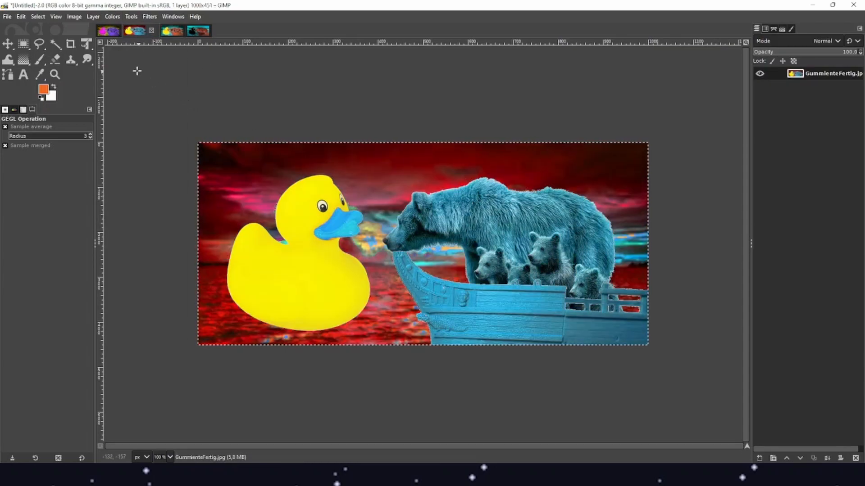
Start Shadows-Highlights on the red-sky image, try shadows at 100, and set shadows to -100 with the shadows color adjustment at 100.
left_click(112, 17)
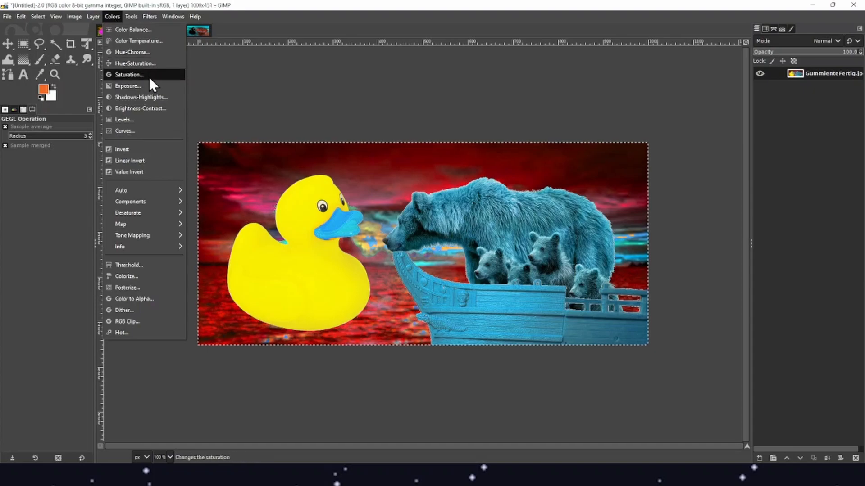
left_click(152, 98)
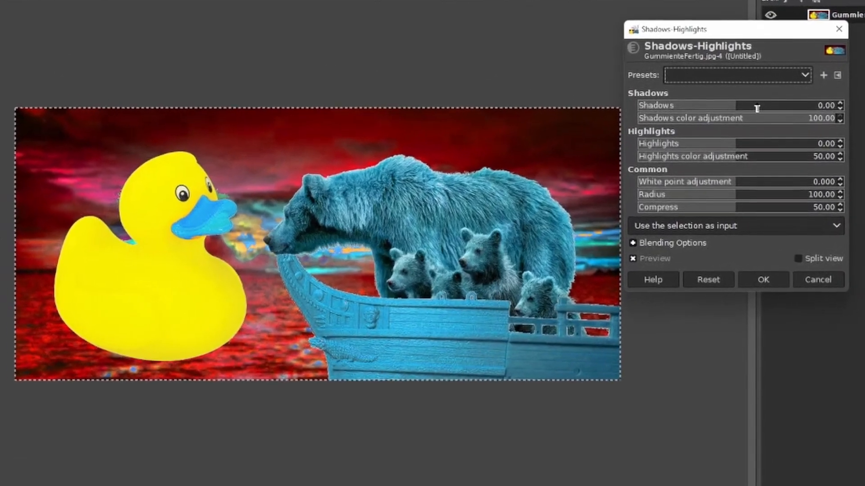
left_click_drag(748, 138, 816, 139)
mouse_move(853, 94)
left_mouse_down()
mouse_move(770, 93)
mouse_move(850, 96)
left_mouse_up()
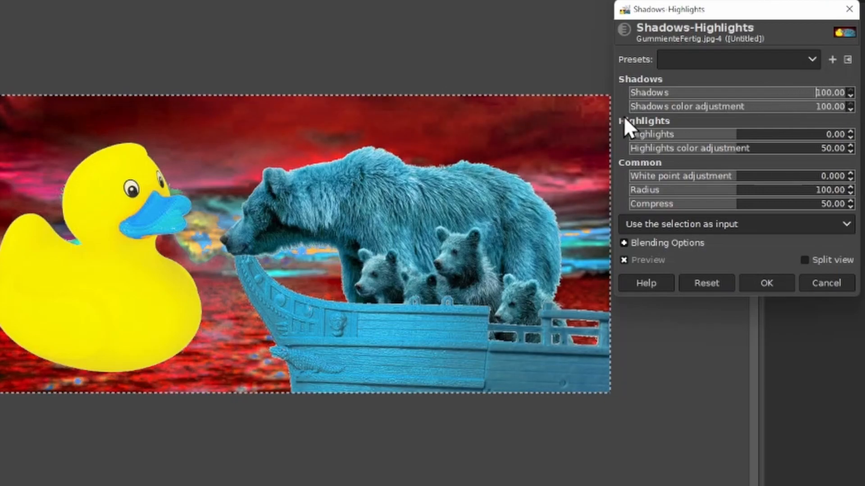
left_click(768, 94)
left_click_drag(767, 98, 582, 96)
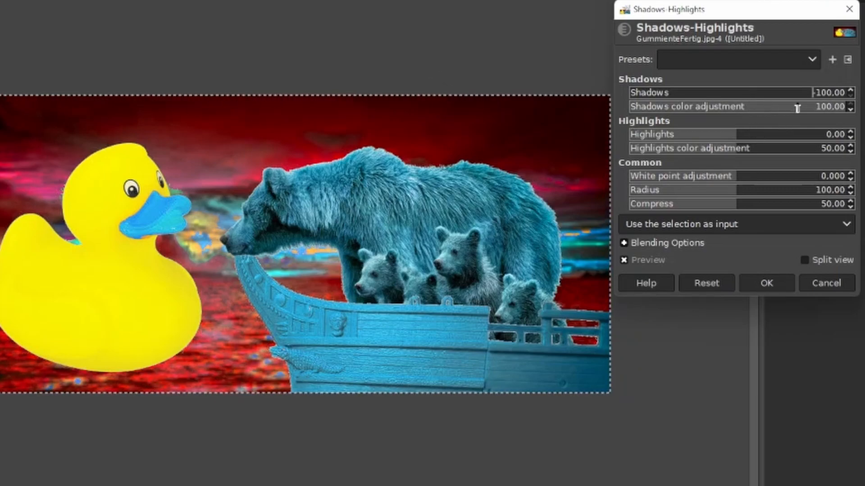
left_click_drag(824, 108, 768, 110)
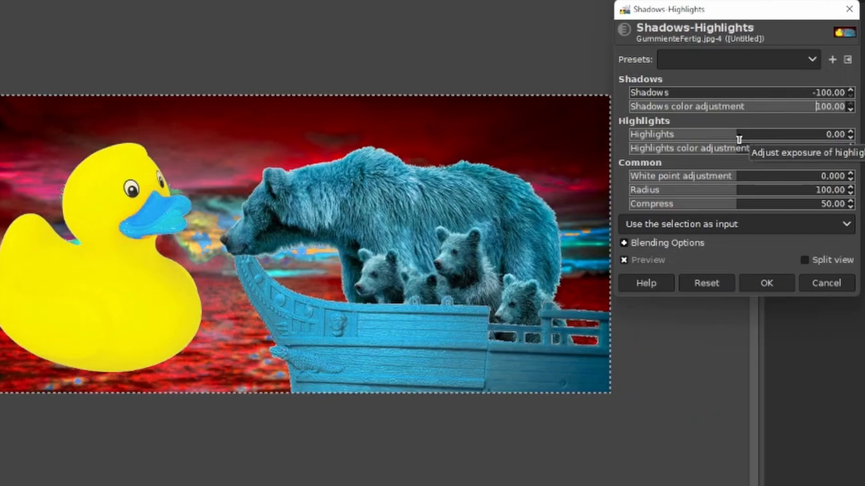
Try highlights at -100, raise them to brighten the duck, tweak the highlights color adjustment, and apply the Shadows-Highlights changes.
left_click_drag(738, 140, 582, 138)
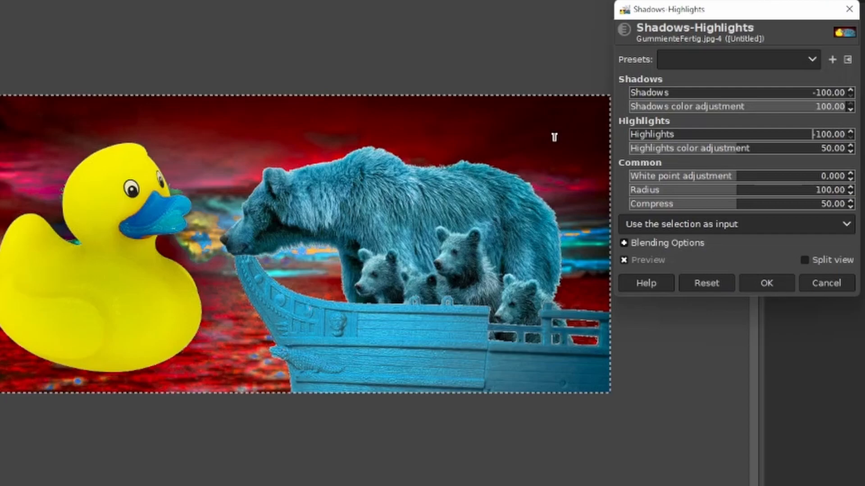
left_click_drag(554, 137, 851, 137)
left_click_drag(750, 155, 729, 150)
left_click(764, 281)
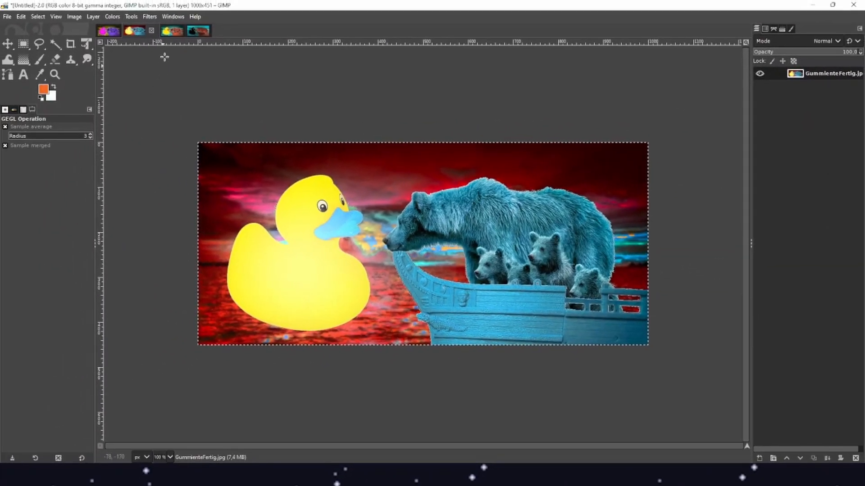
Start Colorize on the copy with the yellow duck and teal sky, and copy the foreground color's HTML code f26722.
left_click(173, 31)
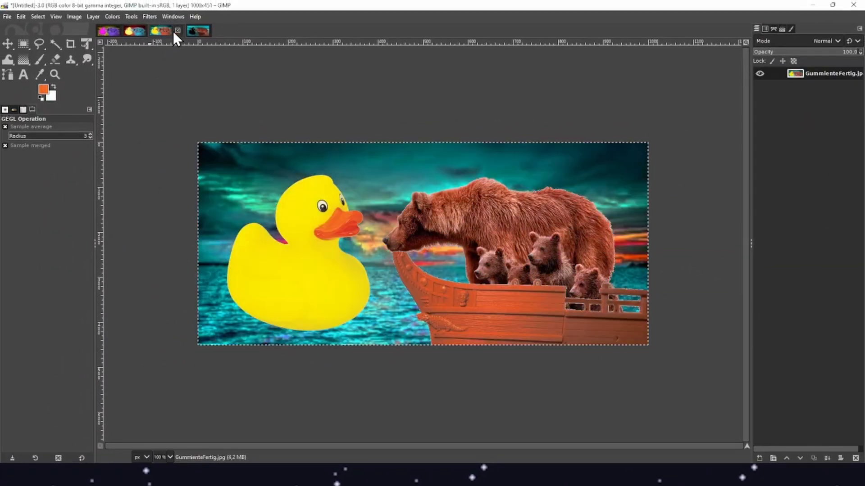
left_click(112, 15)
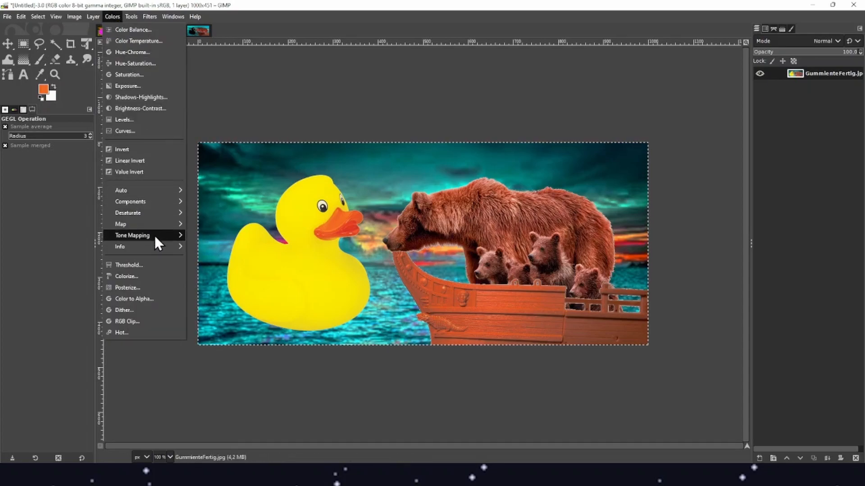
left_click(139, 274)
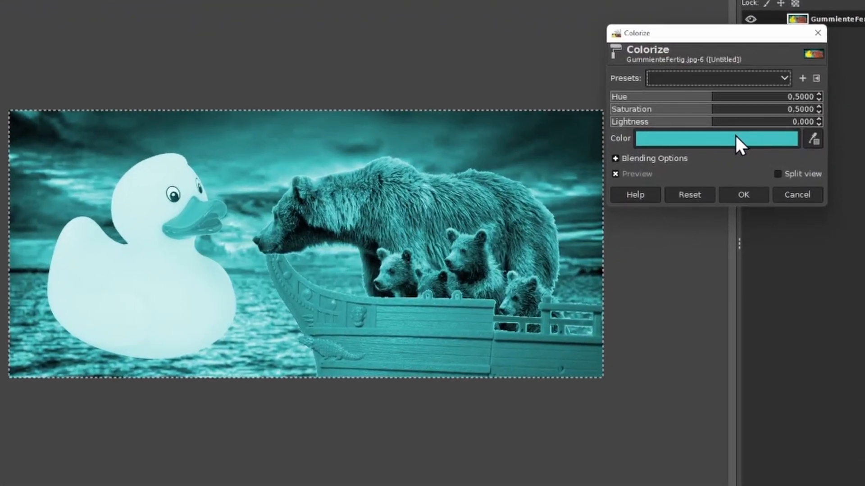
left_click(2, 2)
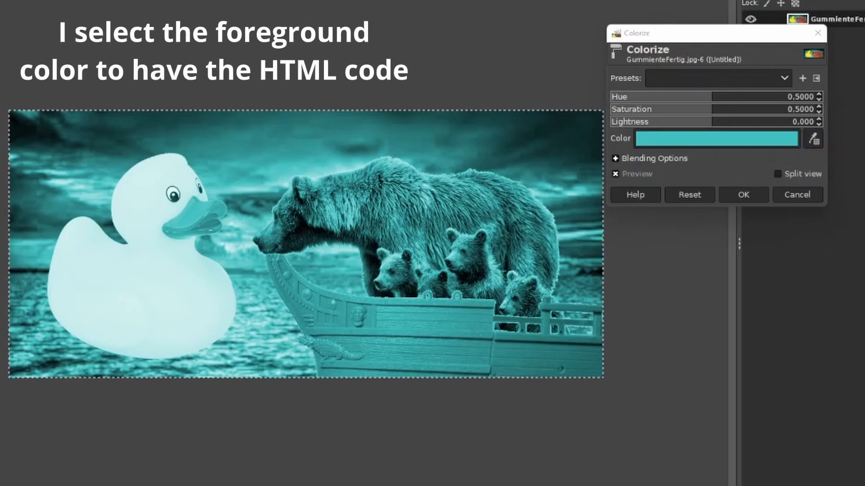
double_click(695, 151)
key("ctrl+c")
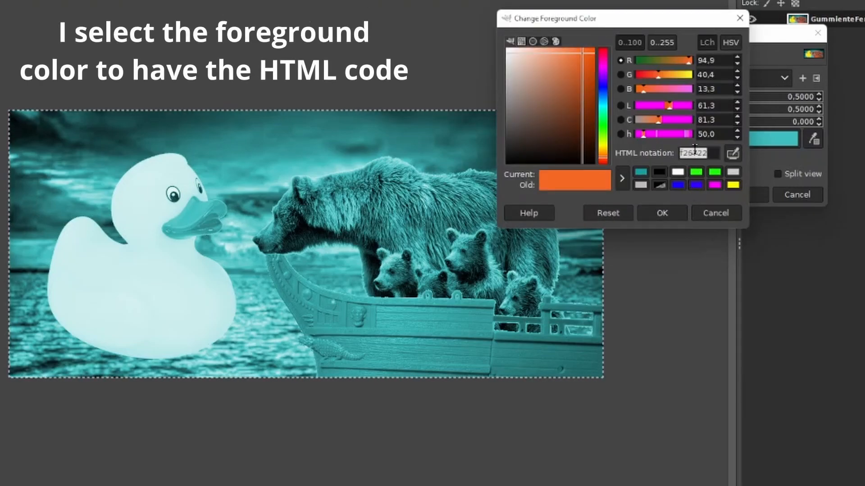
left_click(664, 211)
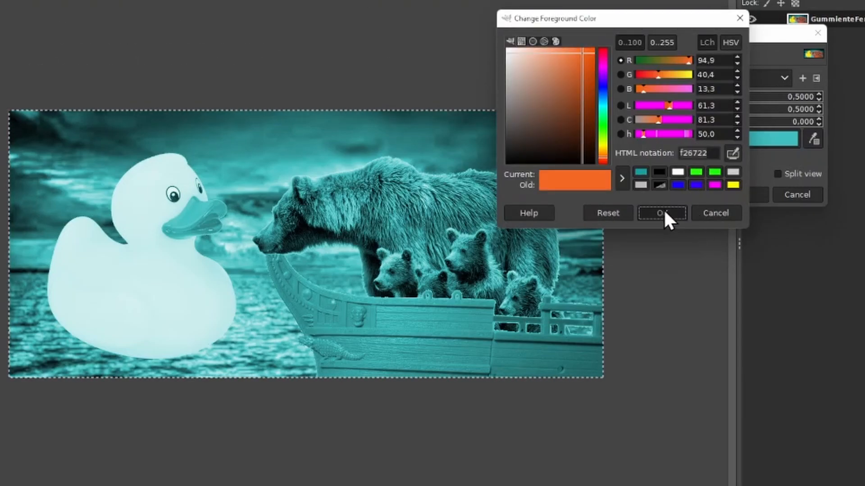
Set the Colorize color to HTML notation f26722 and apply the adjustment to the image.
left_click(758, 139)
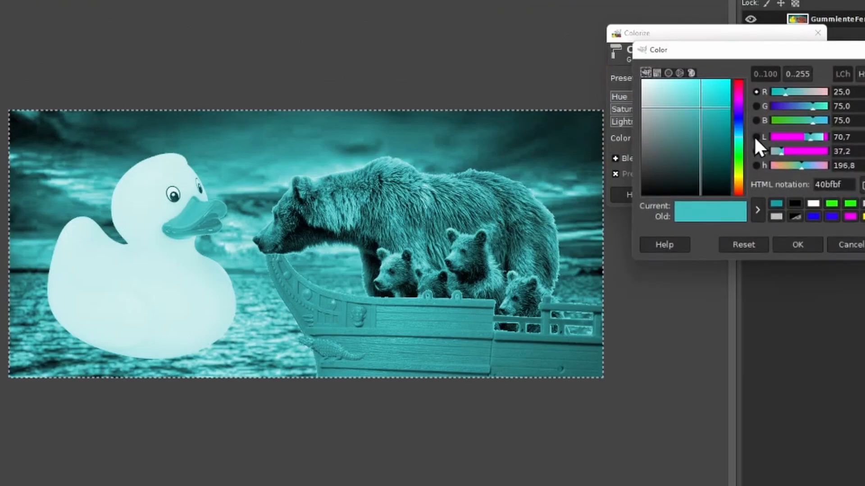
double_click(834, 185)
key("ctrl+v")
key("Return")
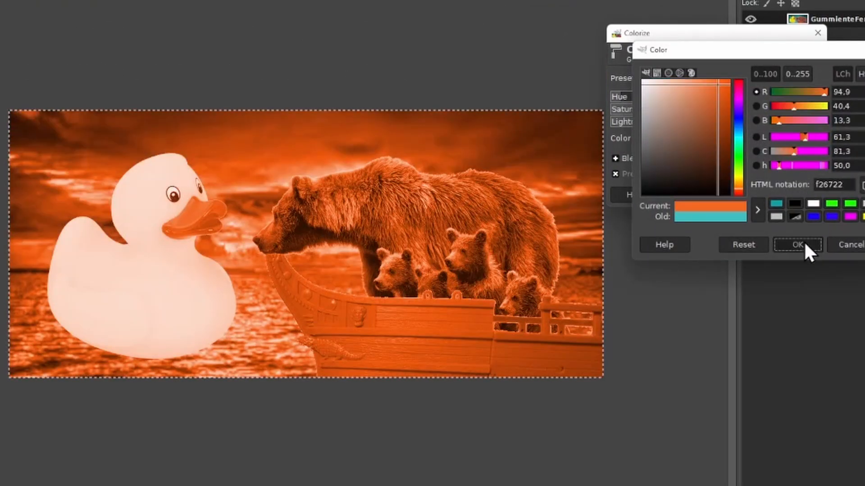
left_click(797, 245)
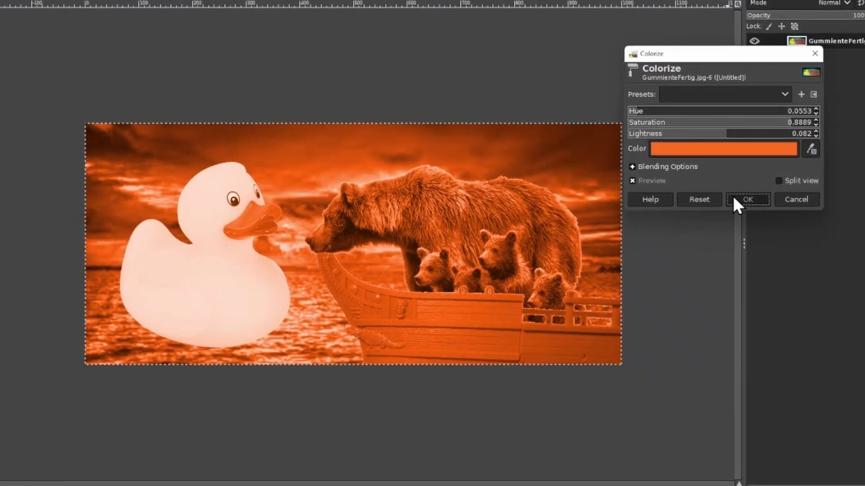
left_click(732, 196)
left_click(111, 17)
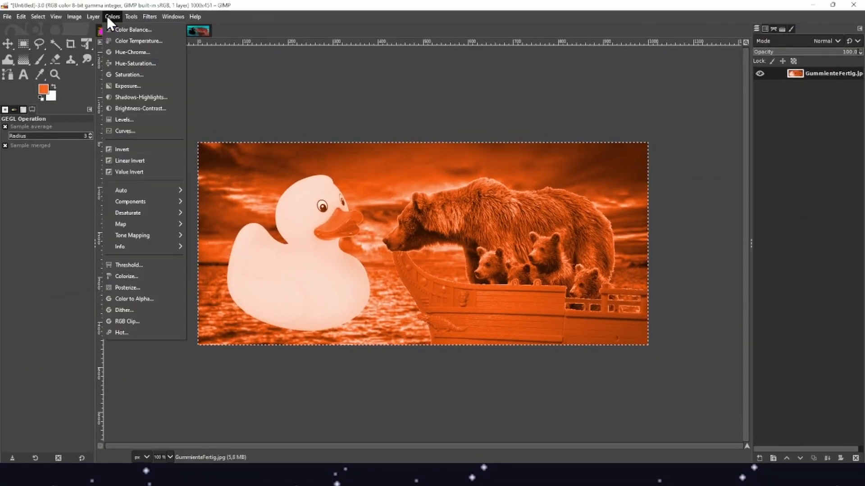
mouse_move(145, 189)
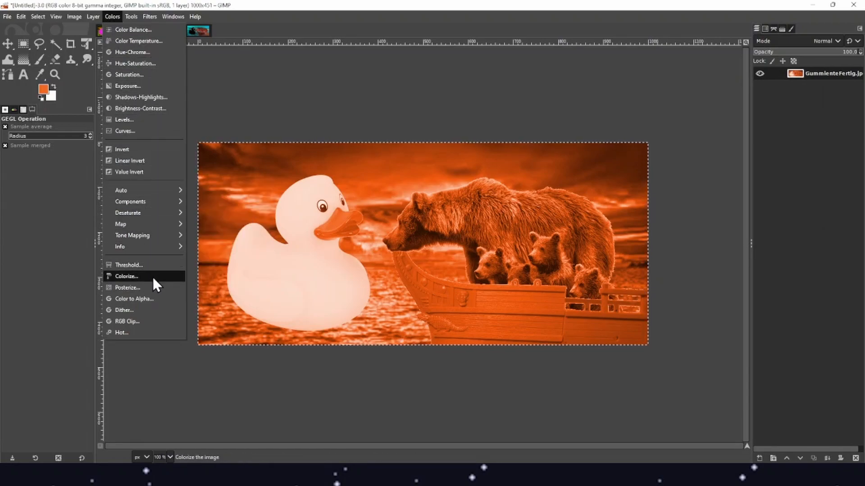
mouse_move(147, 210)
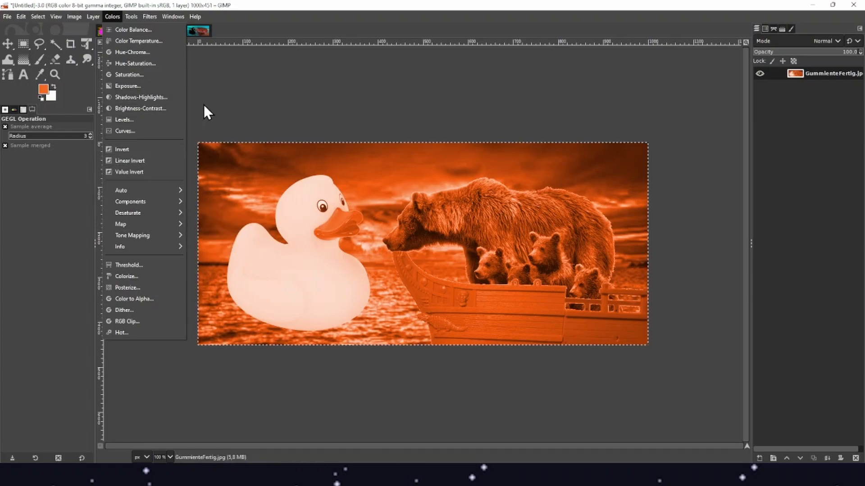
left_click(280, 77)
Set the orange image's brightness to -59 and contrast to 12 with Brightness-Contrast, and apply it.
left_click(111, 16)
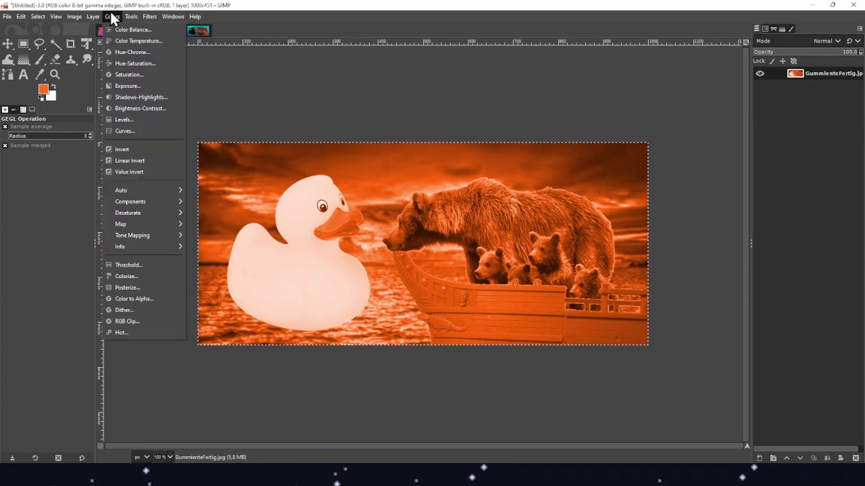
left_click(161, 108)
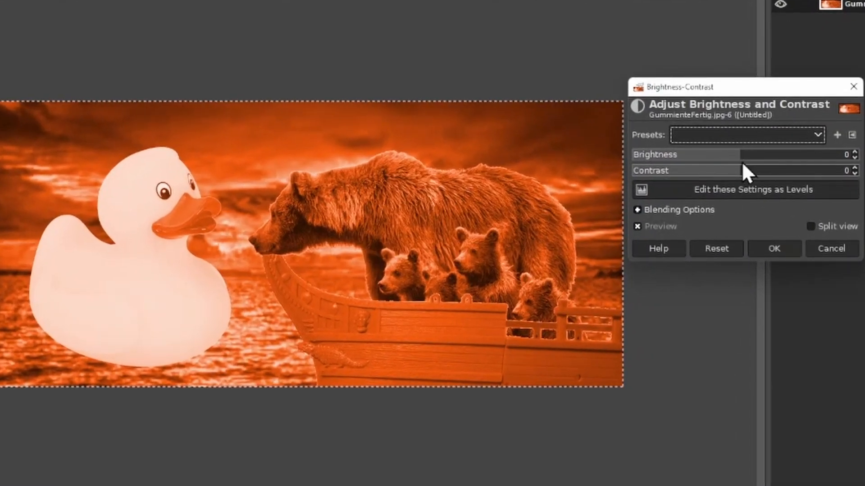
left_click_drag(743, 170, 690, 160)
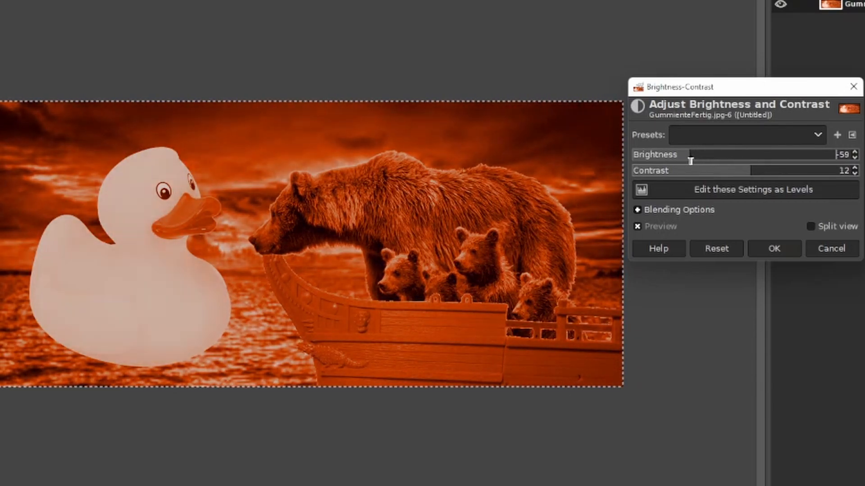
left_click(773, 248)
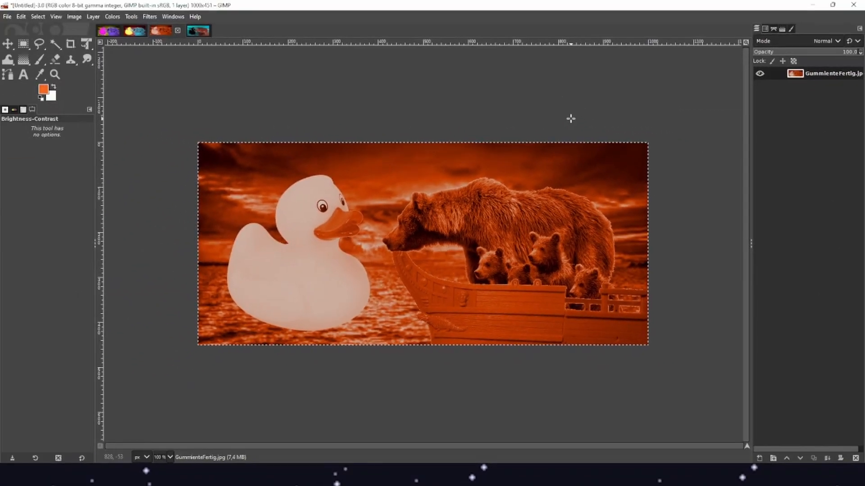
Look through the open image copies to compare their recolored versions.
left_click(188, 28)
left_click(161, 29)
left_click(131, 28)
left_click(109, 29)
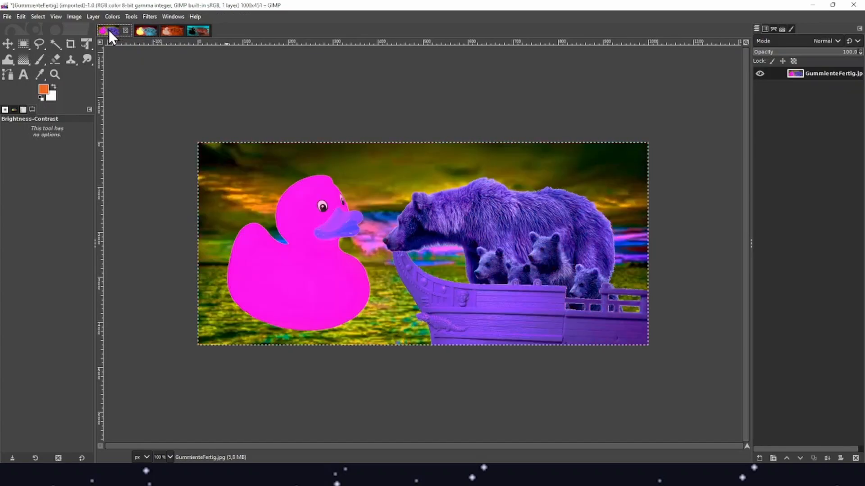
Select the yellow duck in the red-sky image with Fuzzy Select, using a threshold of 55.8.
left_click(141, 29)
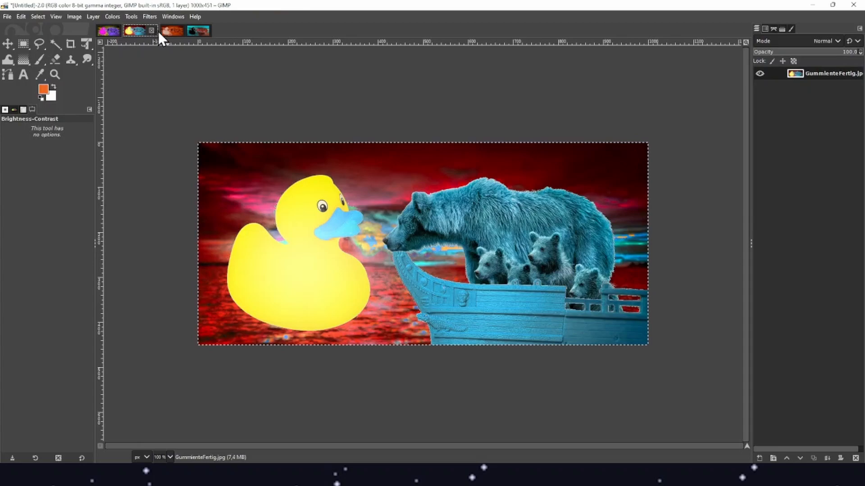
left_click(56, 40)
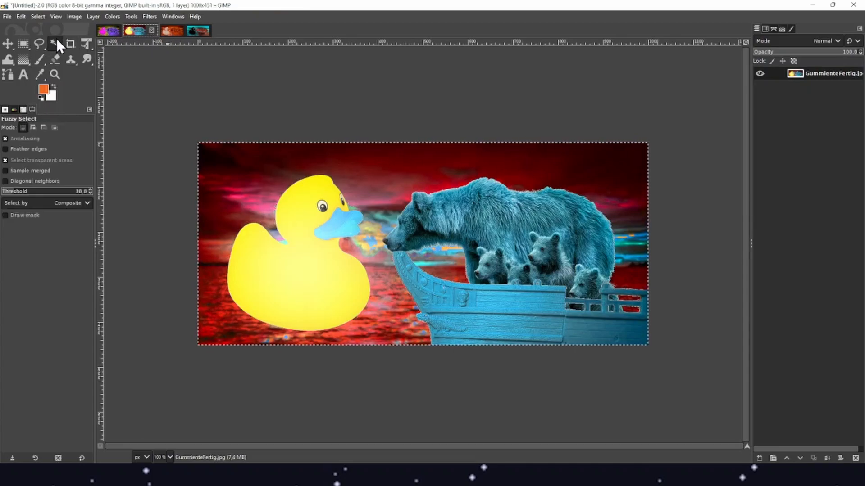
left_click(255, 258)
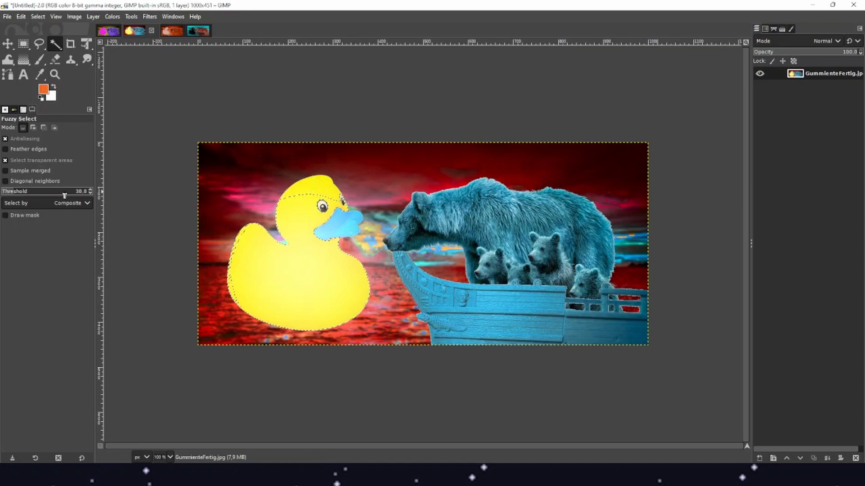
left_click(20, 193)
left_click(113, 18)
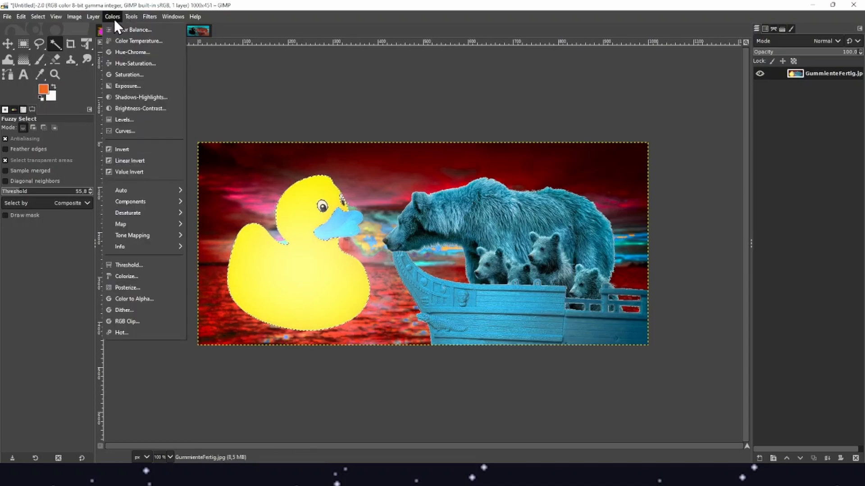
left_click(261, 93)
Try painting orange Paintbrush strokes over the selected duck's head and back, and undo the strokes.
left_click(40, 60)
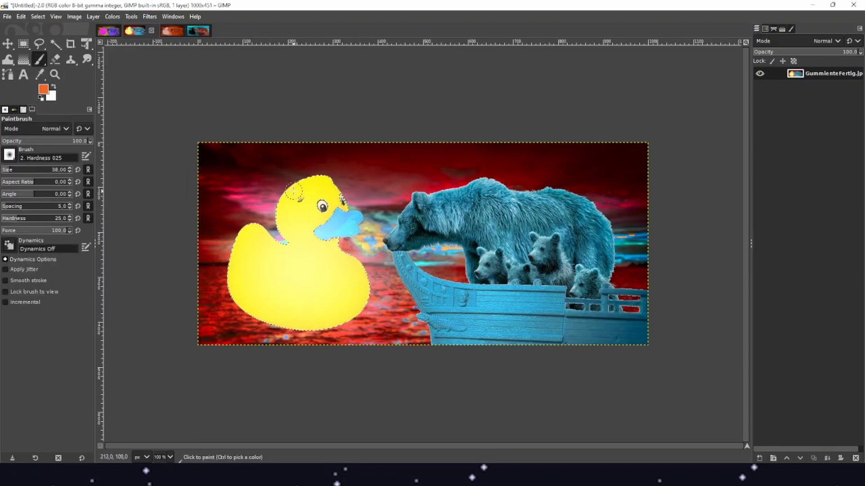
left_click_drag(273, 193, 236, 179)
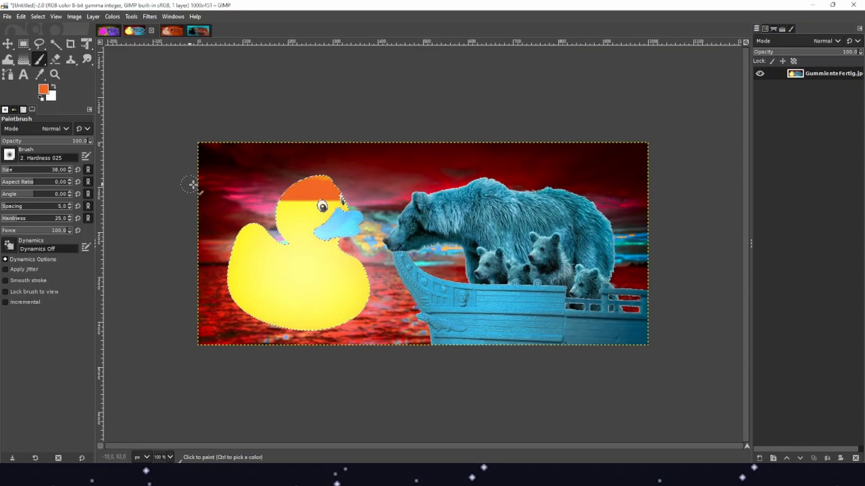
left_click_drag(270, 235, 239, 234)
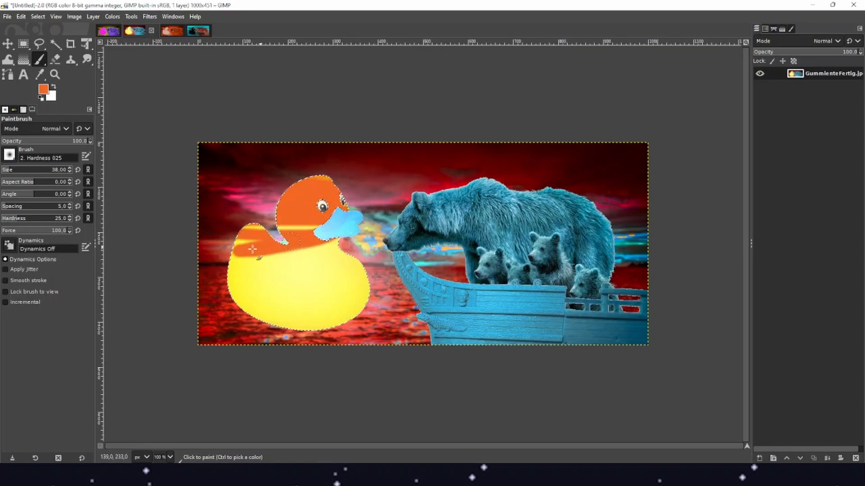
key("ctrl+z")
key("ctrl+z")
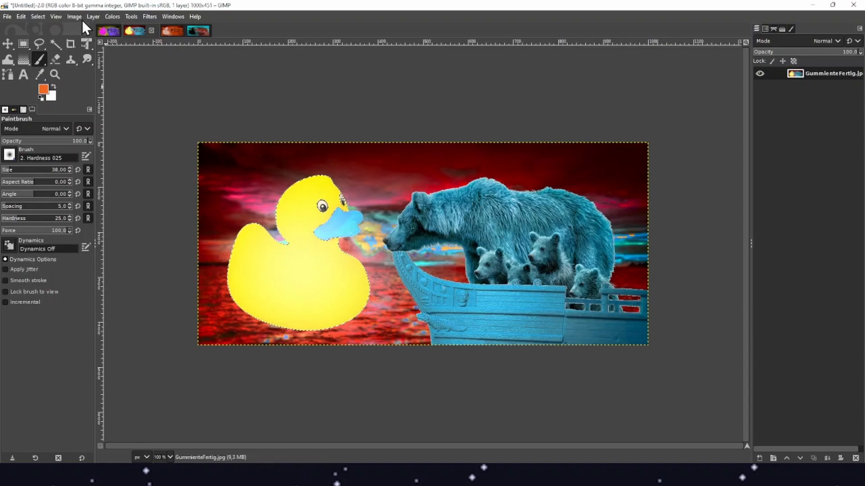
left_click(112, 16)
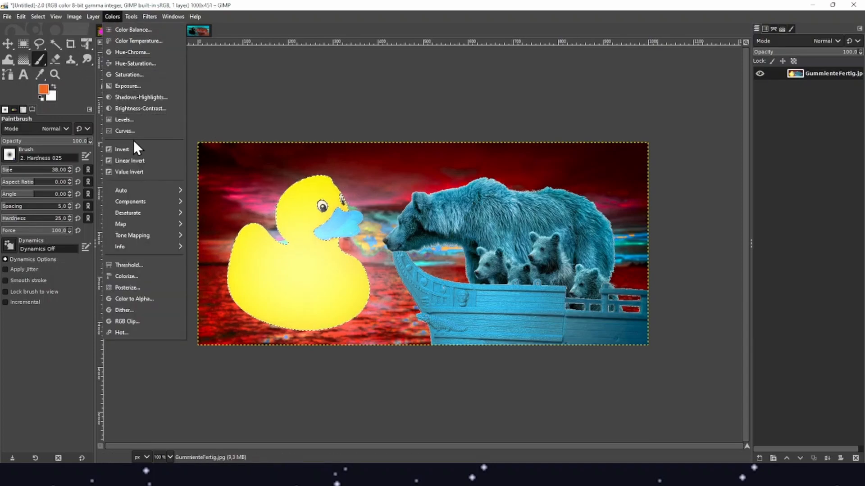
left_click(266, 106)
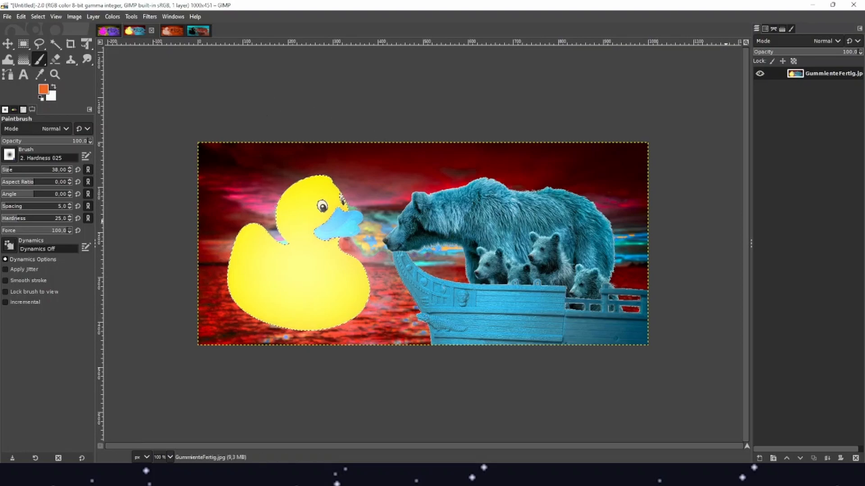